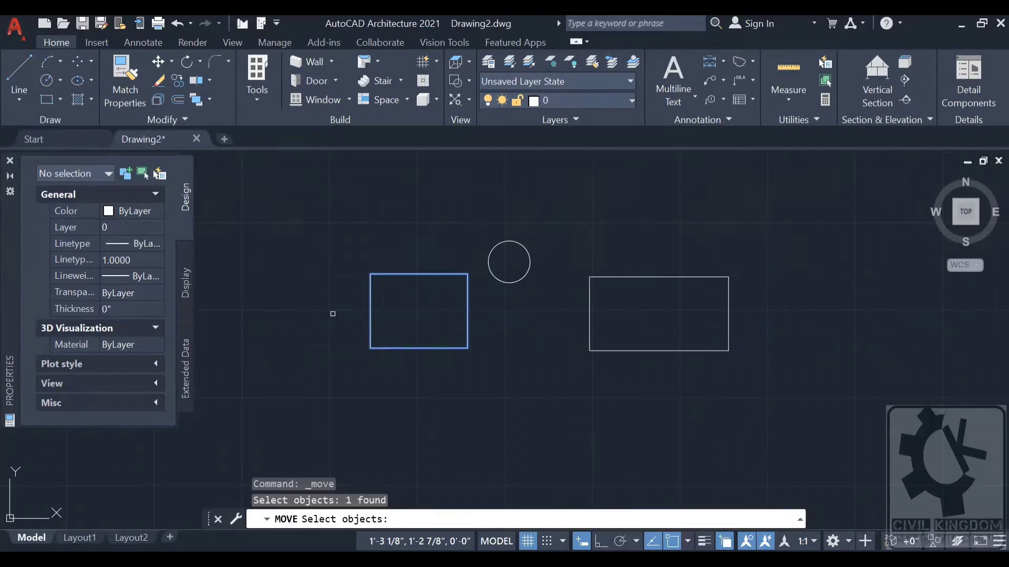
Step: Move the smaller rectangle a short distance down and to the left, using its lower-left corner as the base point
right_click(332, 313)
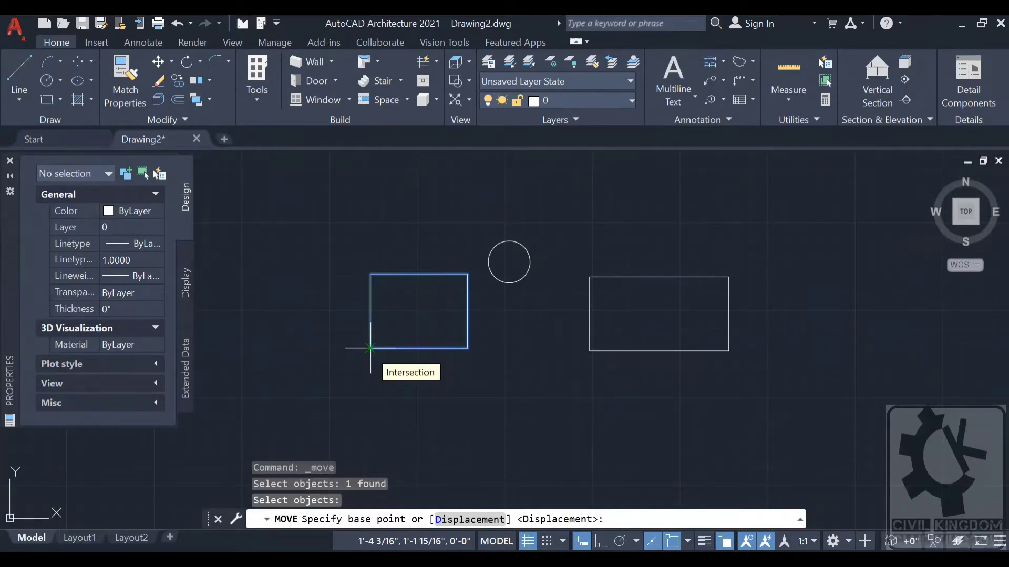
left_click(371, 348)
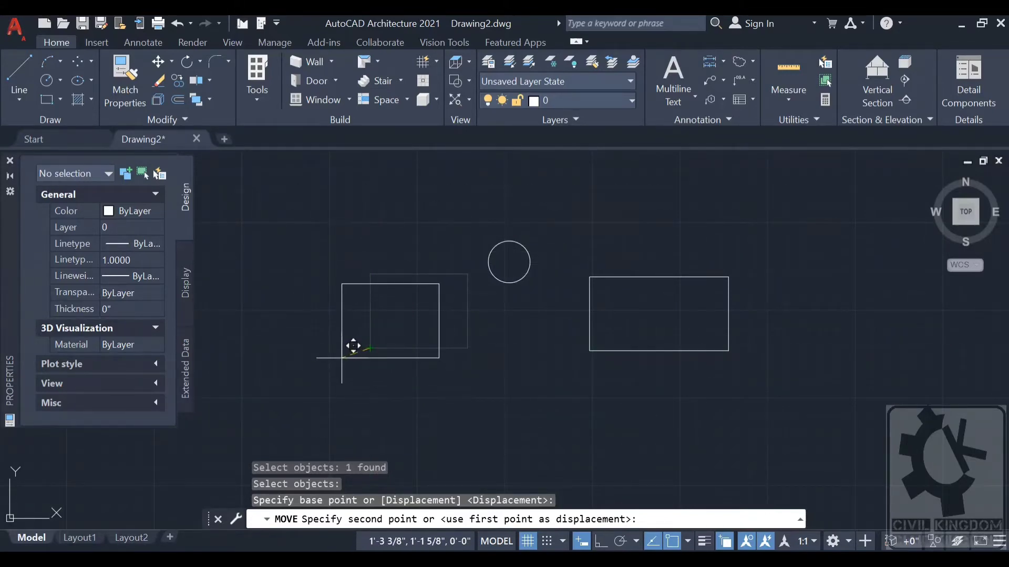
left_click(341, 358)
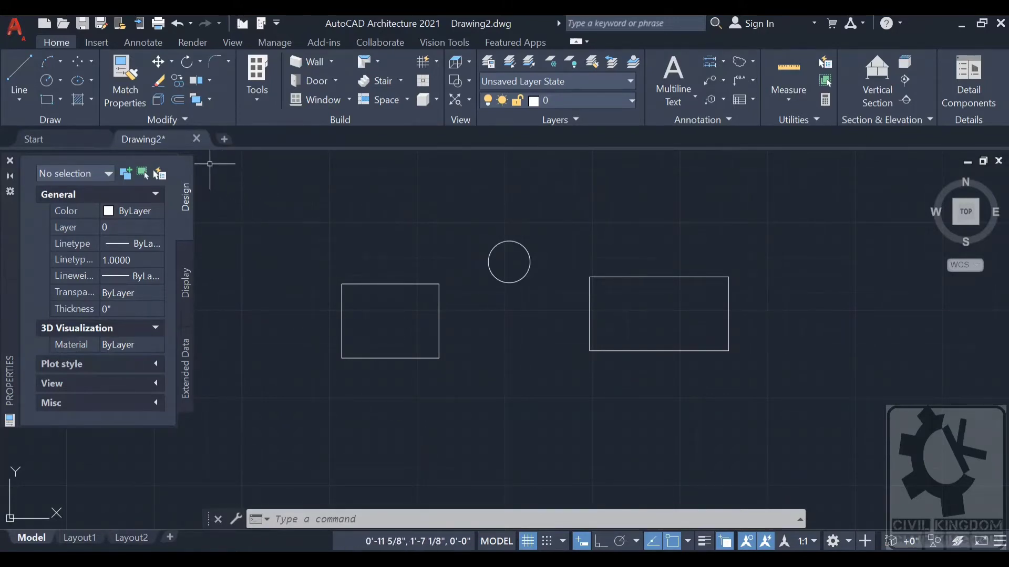
Step: Move both rectangles and the circle together a short distance down and to the right from a free base point
left_click(158, 57)
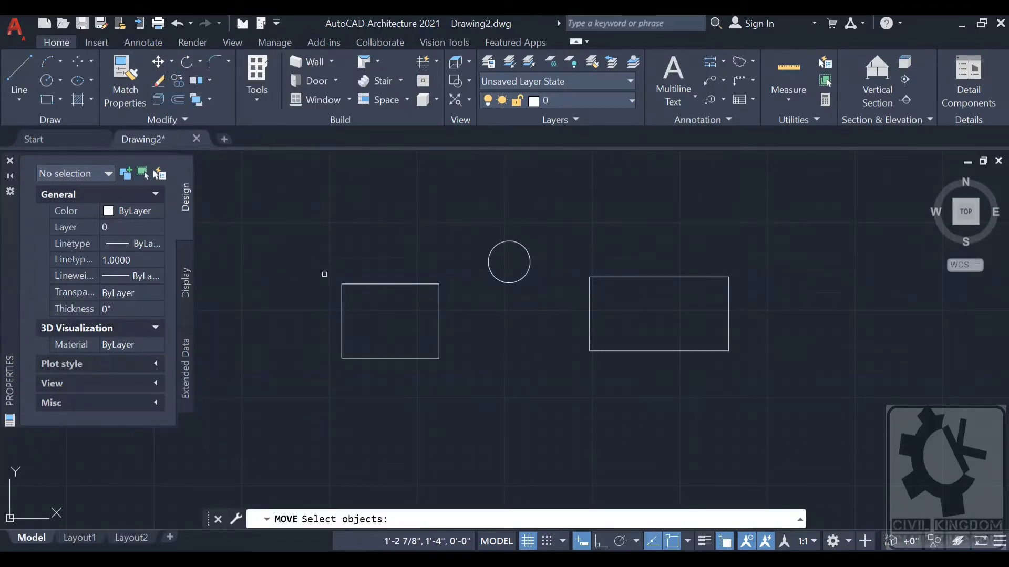
left_click(342, 292)
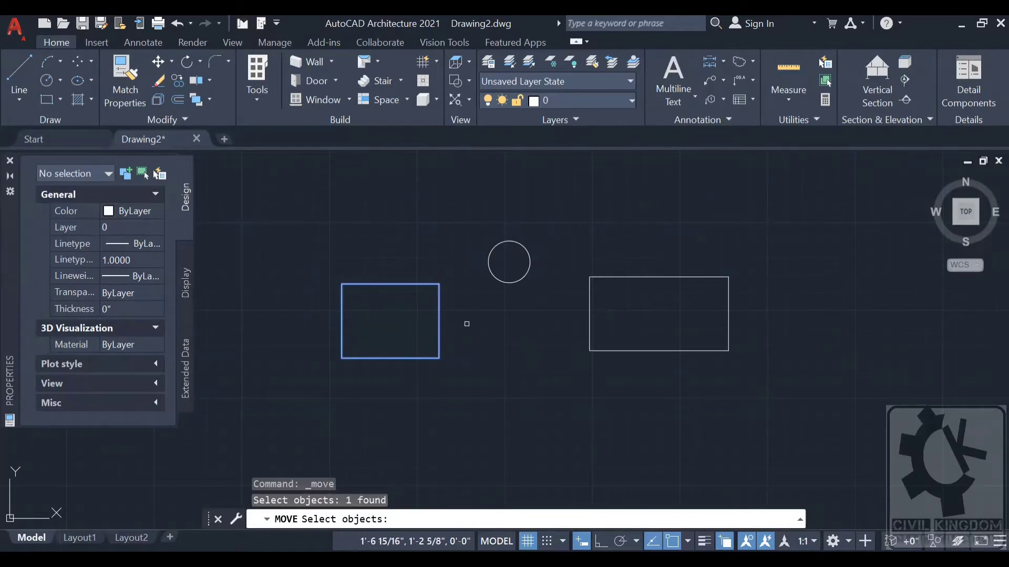
left_click(499, 245)
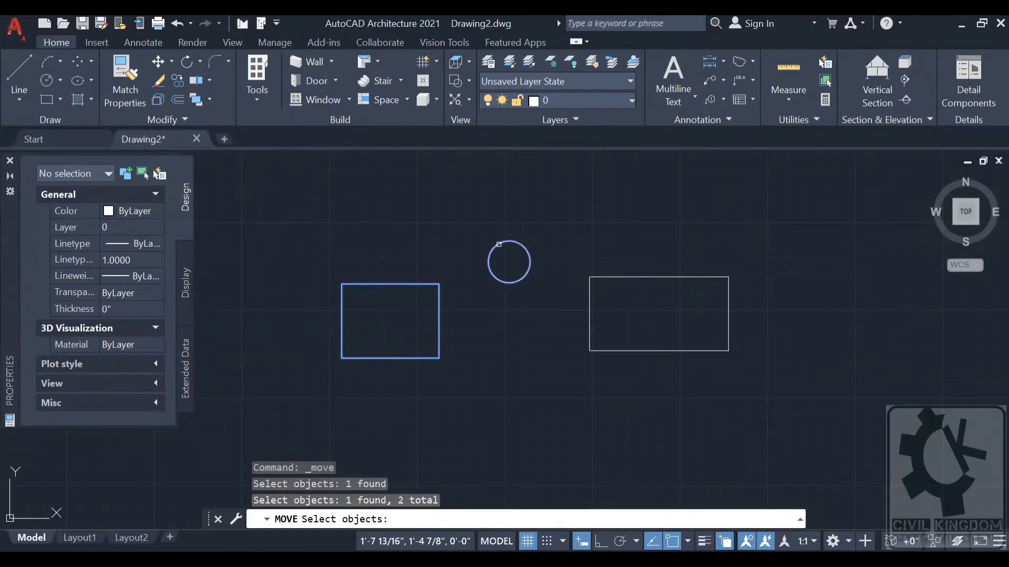
left_click(589, 291)
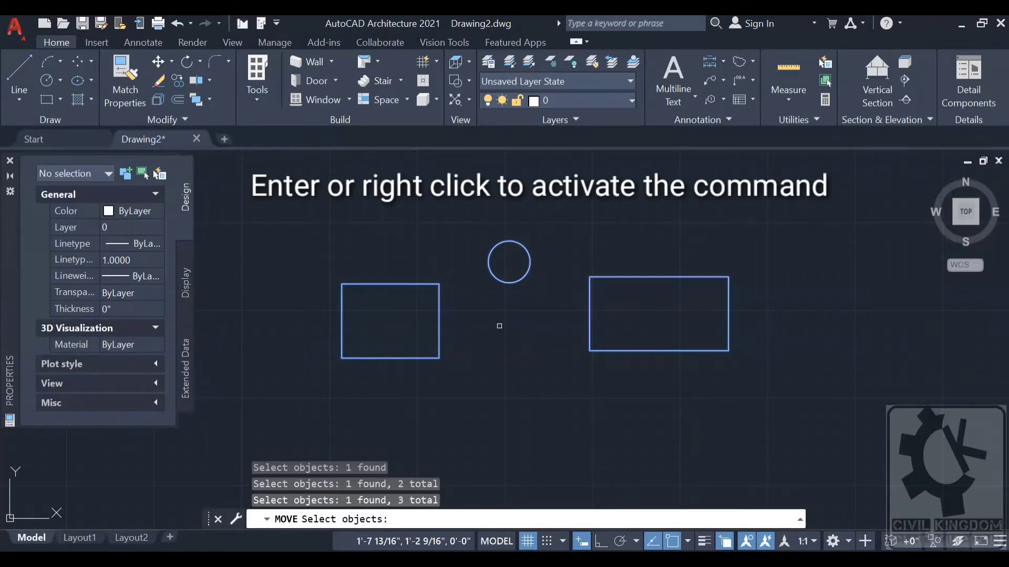
key("Return")
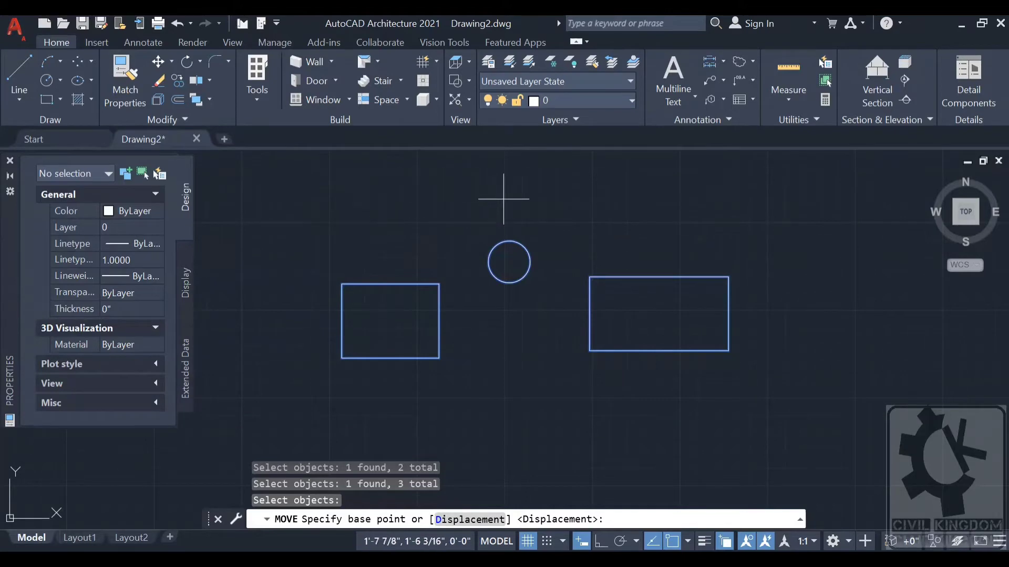
left_click(323, 224)
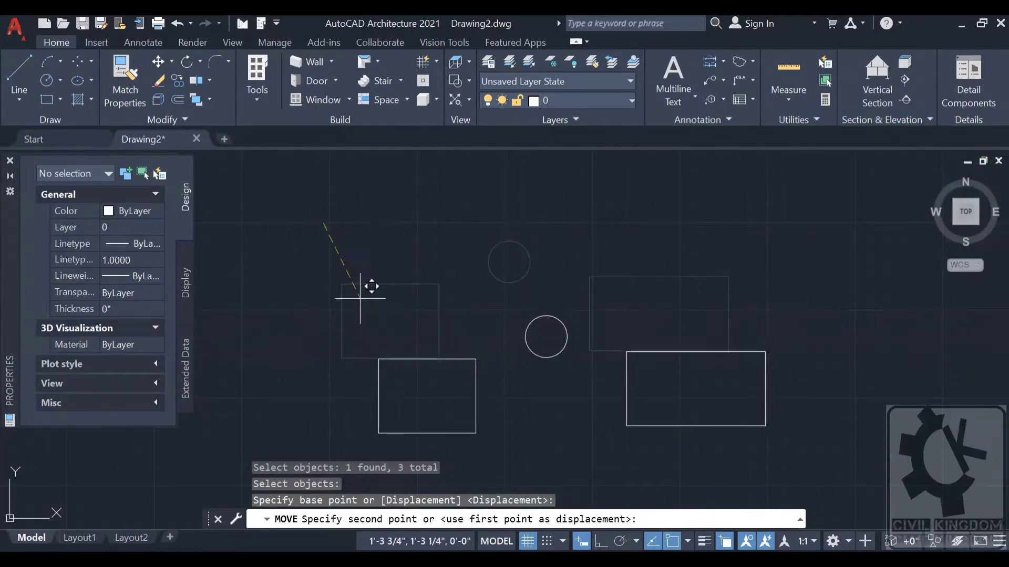
left_click(332, 239)
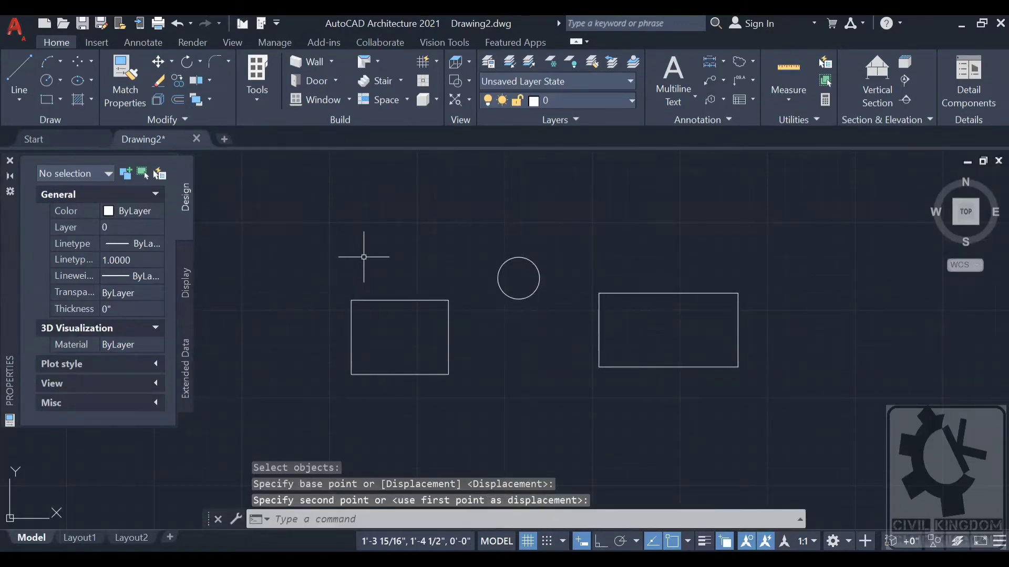
left_click(499, 274)
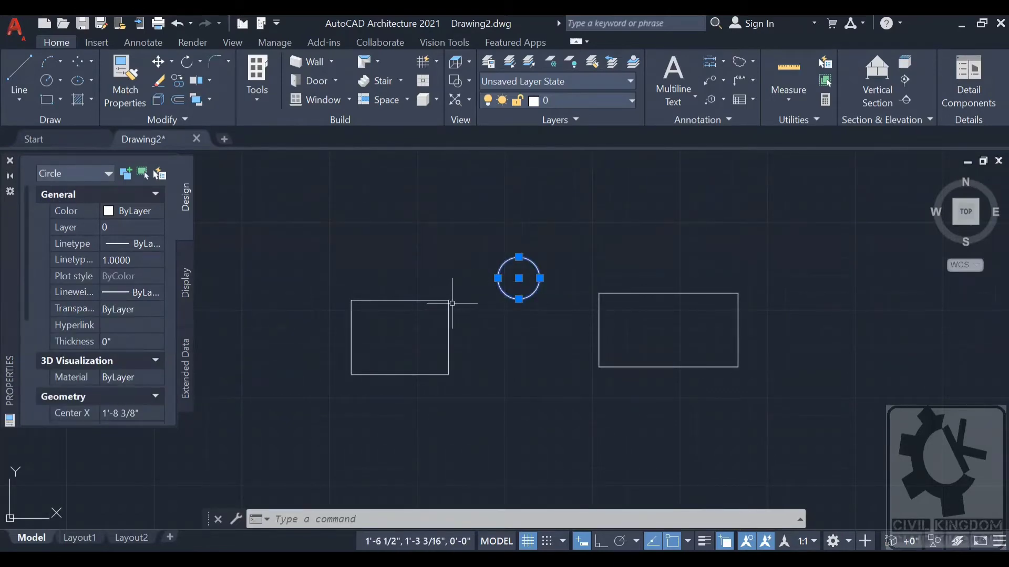
key("Escape")
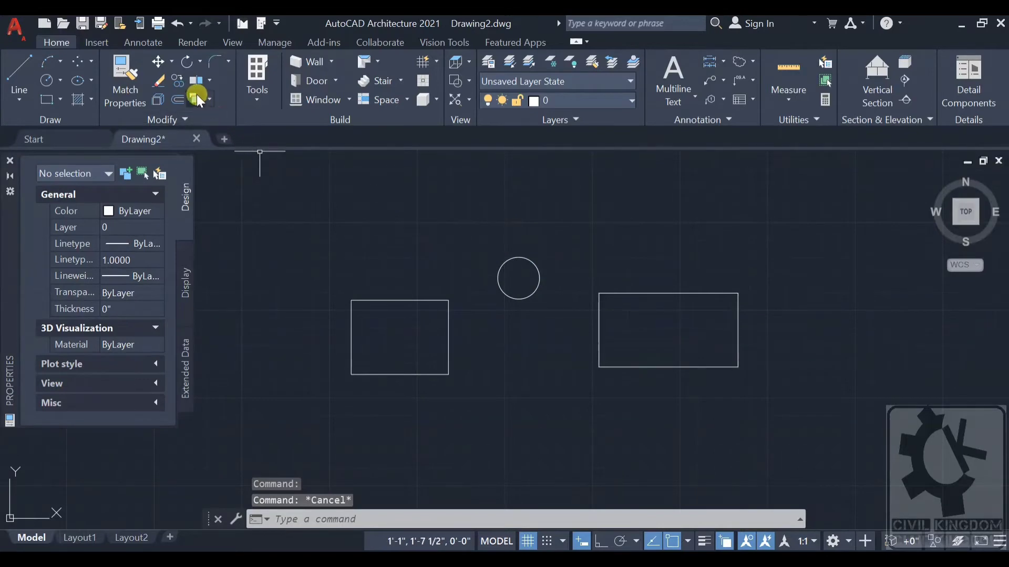
Step: Start moving the circle and enable the Center object snap for picking its base point
left_click(158, 57)
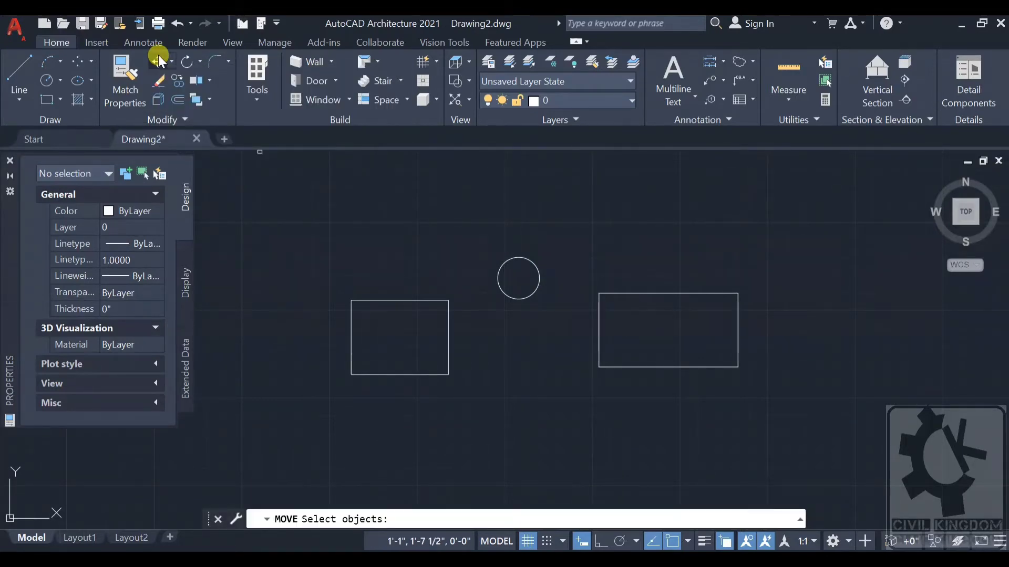
left_click(530, 261)
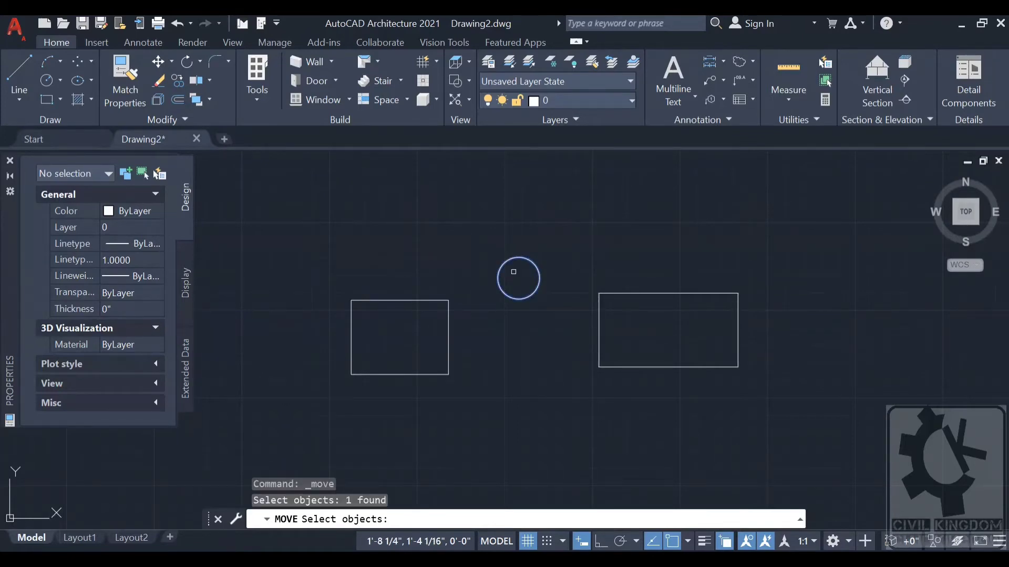
key("Return")
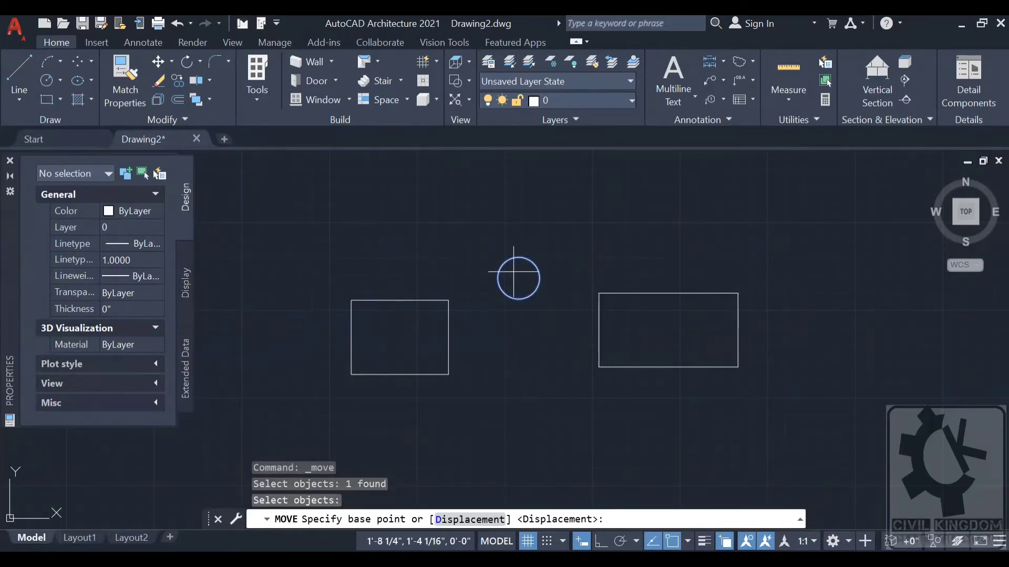
scroll(513, 287, "up", 2)
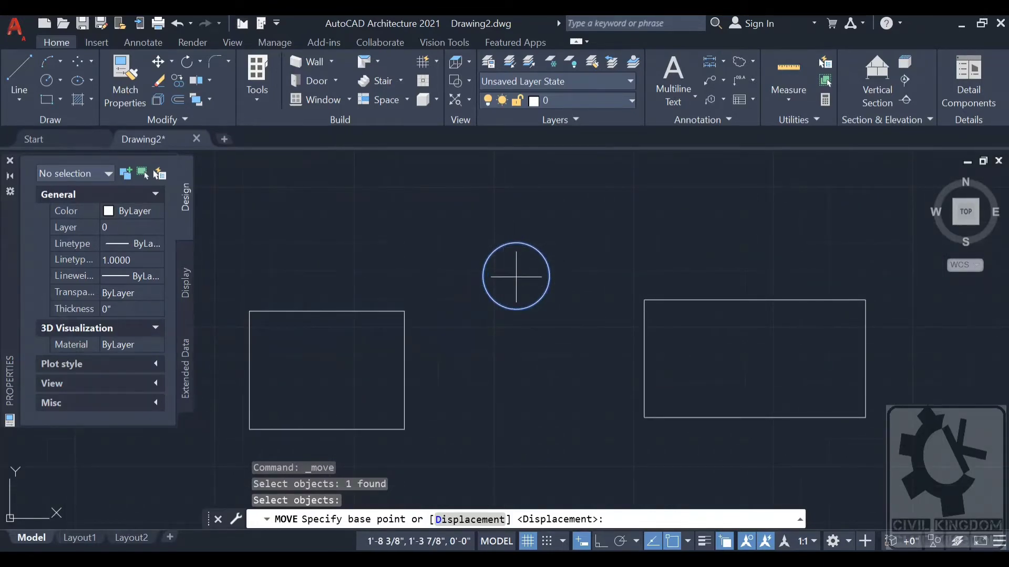
scroll(517, 275, "down", 4)
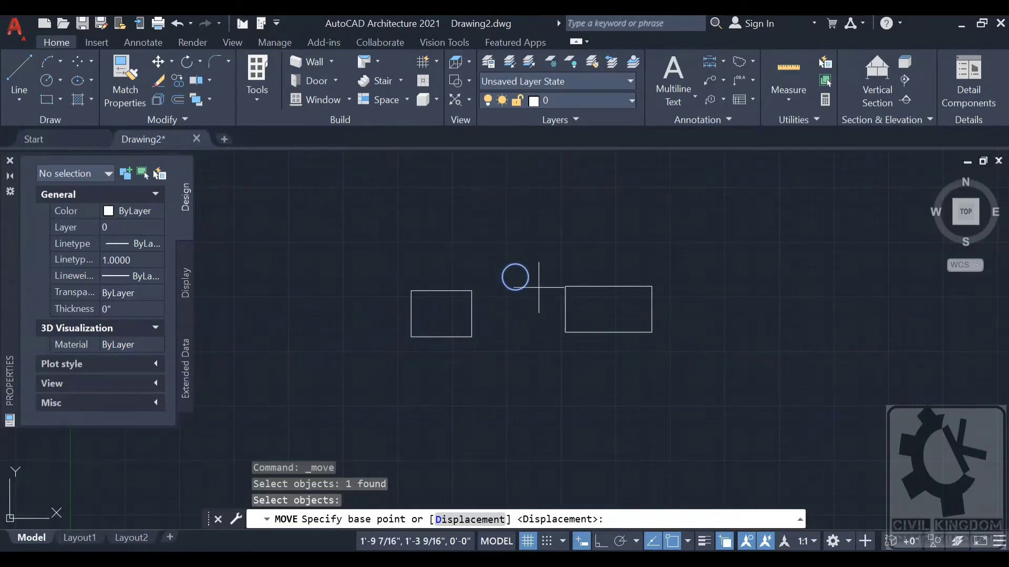
left_click(688, 542)
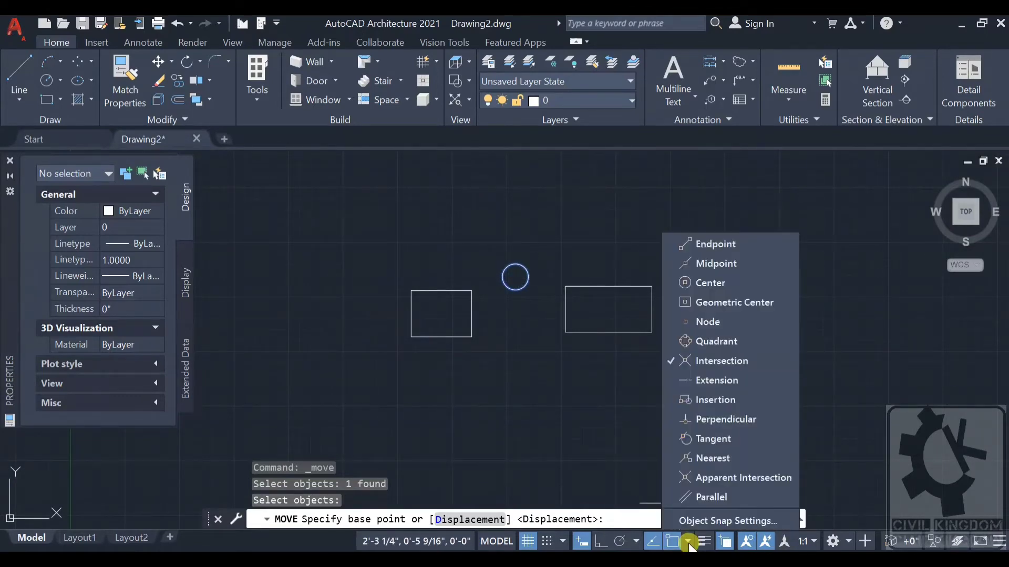
left_click(667, 283)
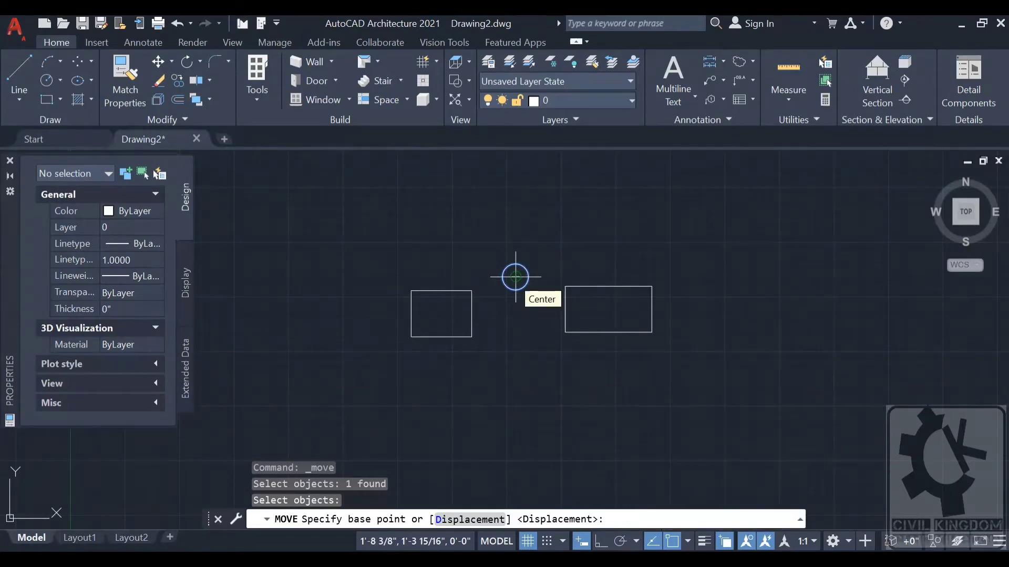
Step: Move the circle by its center onto the upper-right corner of the smaller rectangle
scroll(515, 277, "up", 4)
scroll(515, 275, "down", 2)
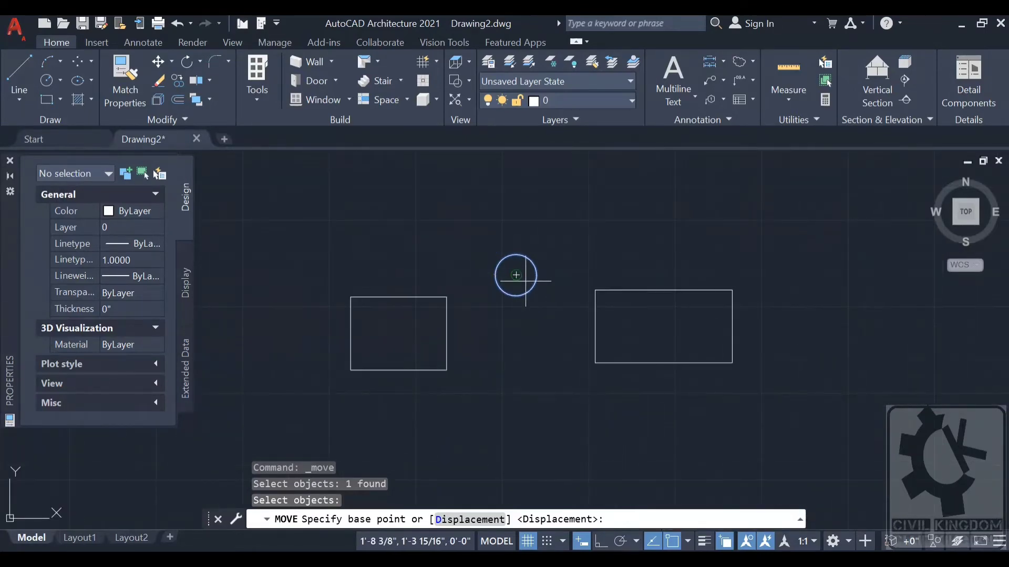
left_click(516, 275)
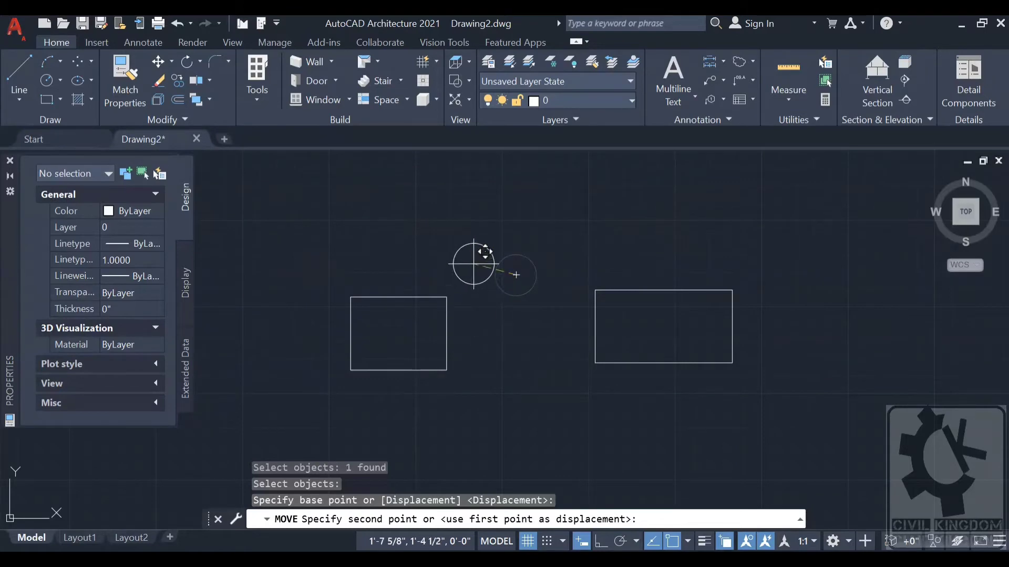
scroll(452, 294, "up", 4)
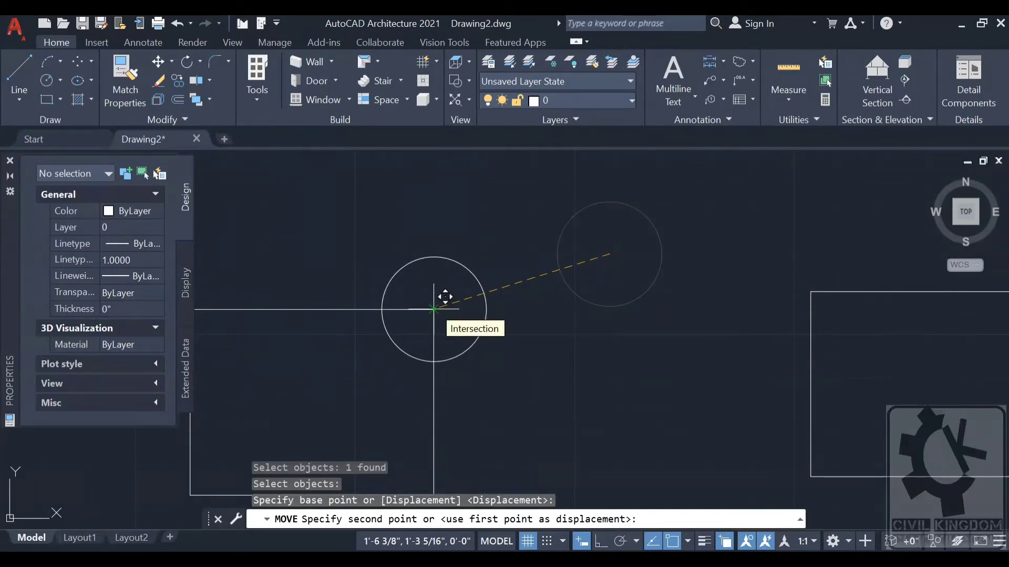
left_click(434, 309)
scroll(460, 279, "down", 2)
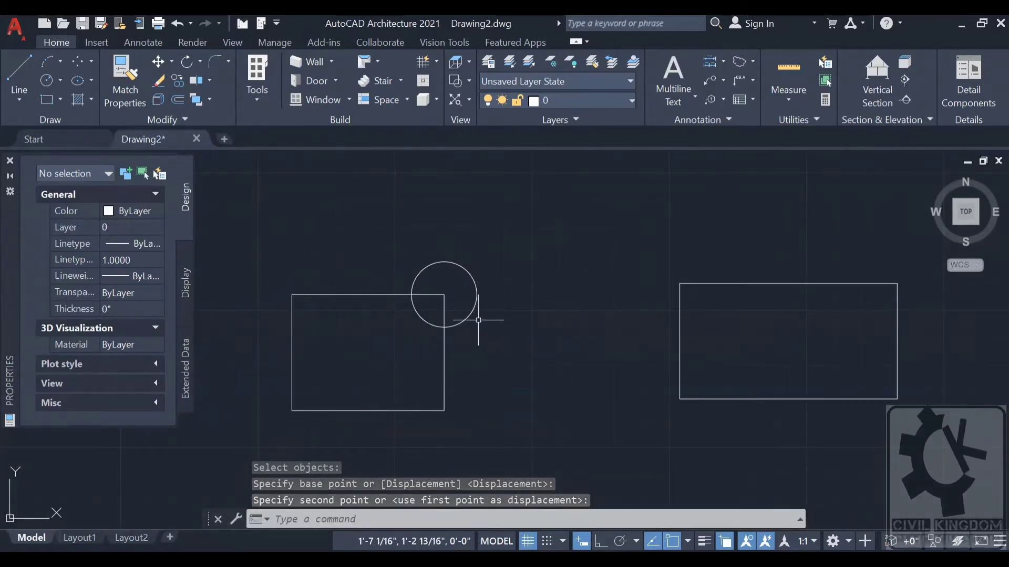
Step: Rotate the smaller rectangle about 15° clockwise around its lower-left corner
left_click(187, 62)
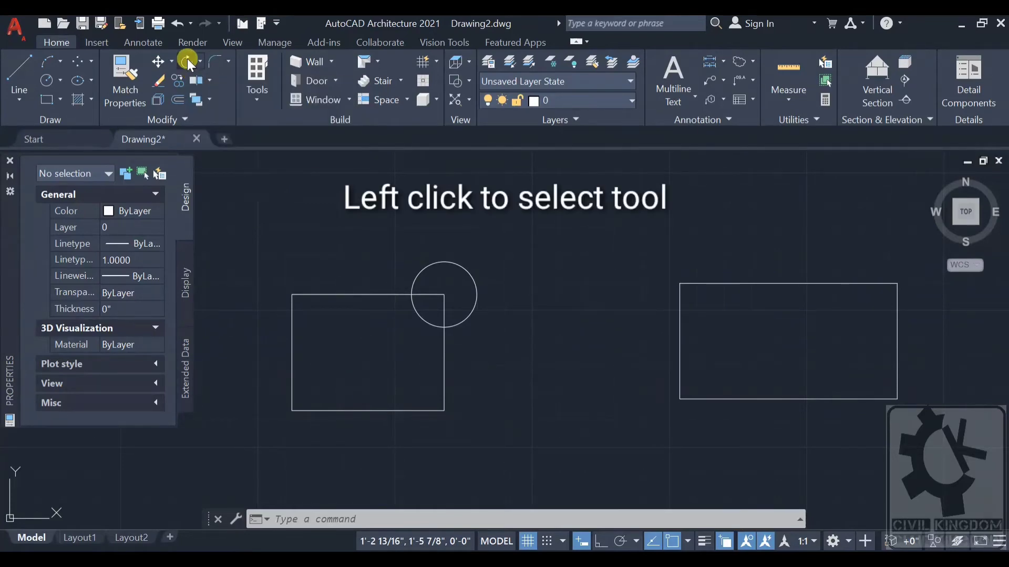
left_click(291, 319)
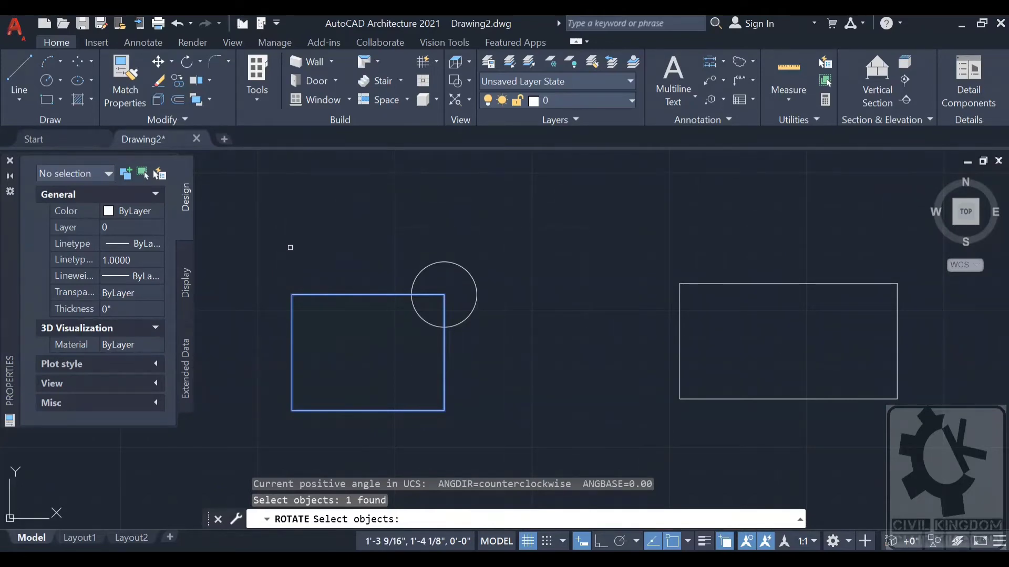
key("Return")
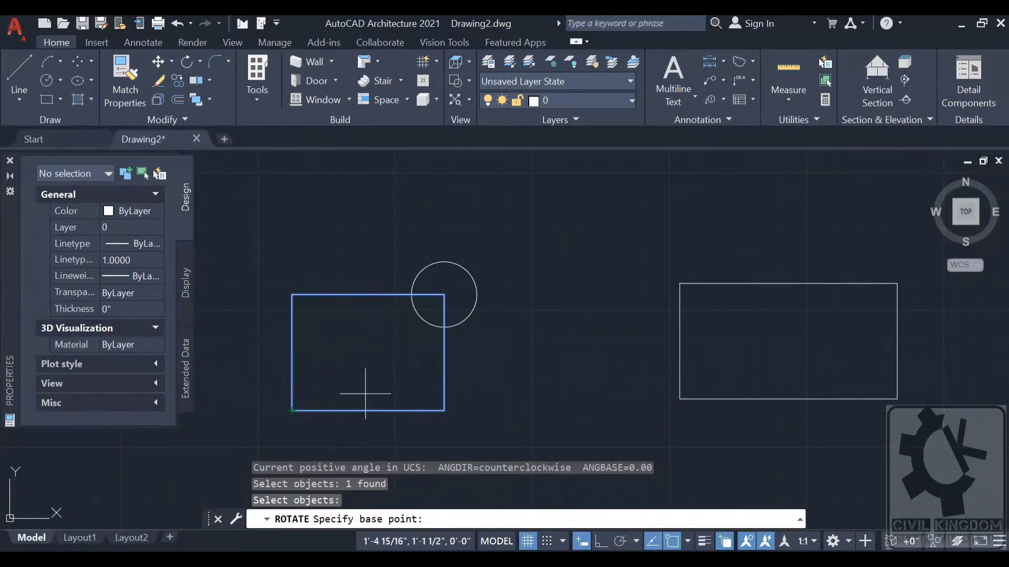
left_click(292, 411)
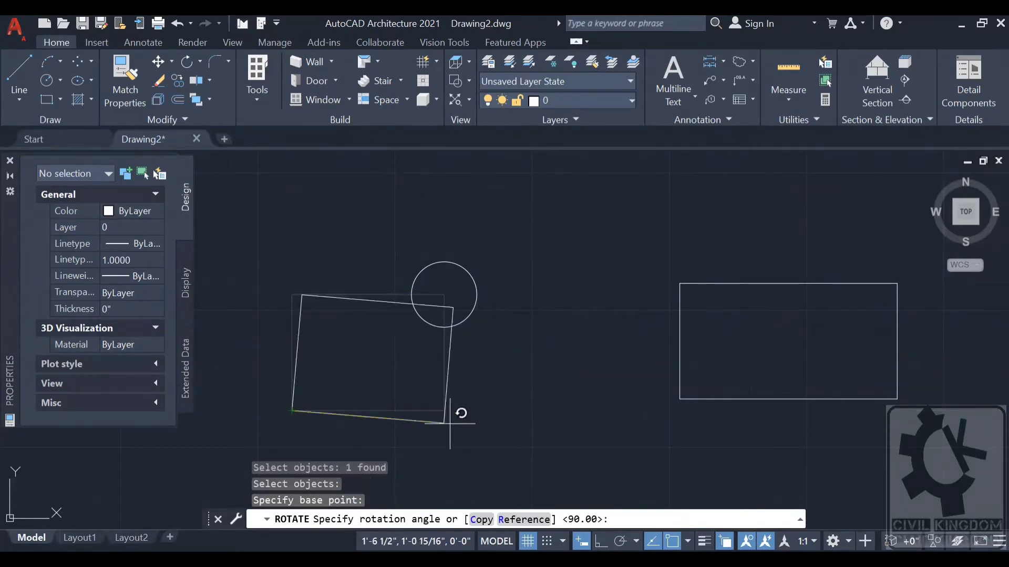
left_click(458, 456)
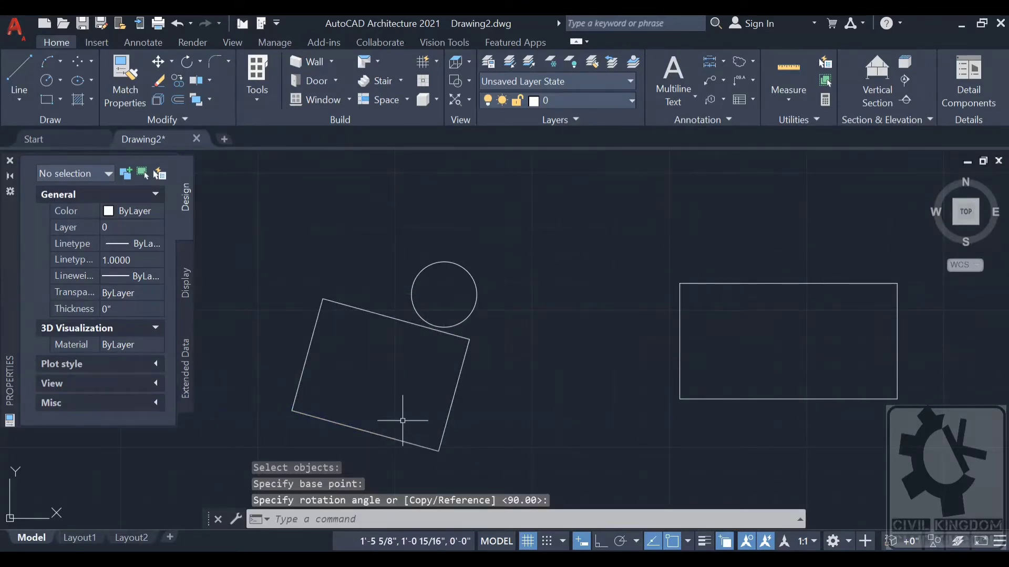
Step: Rotate both rectangles and the circle together slightly clockwise around the circle's center
left_click(187, 61)
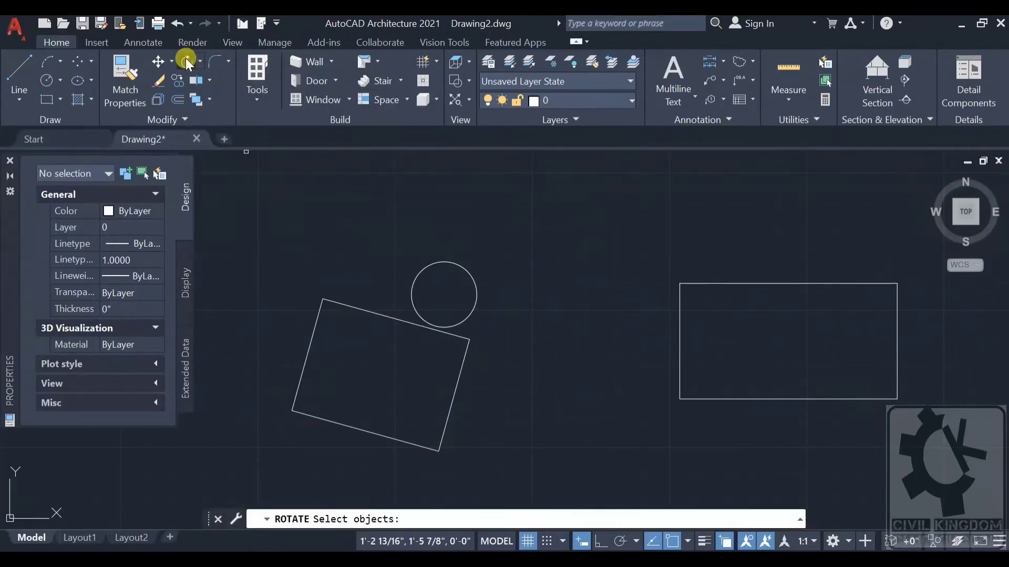
left_click(321, 304)
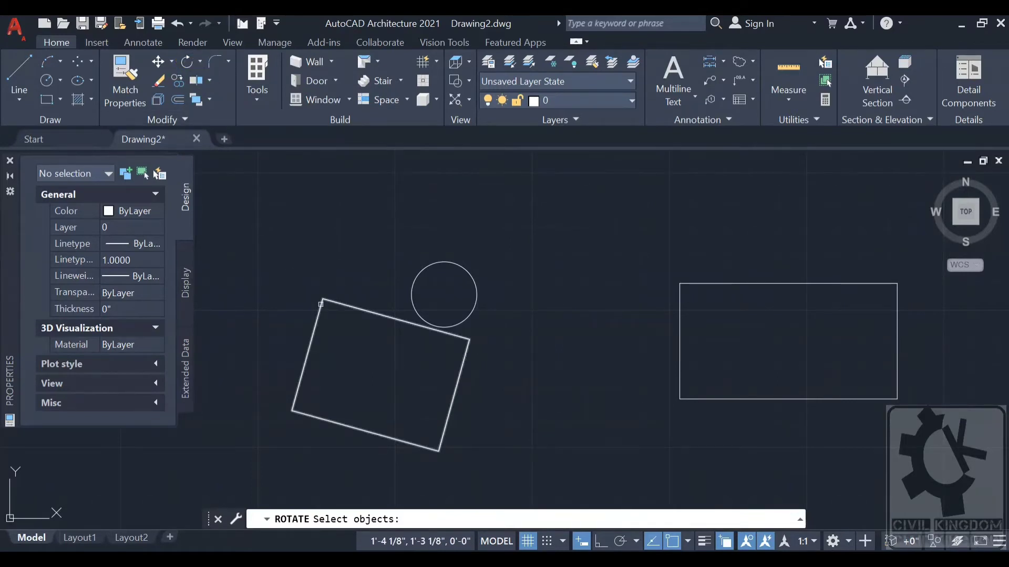
left_click(419, 277)
left_click(679, 287)
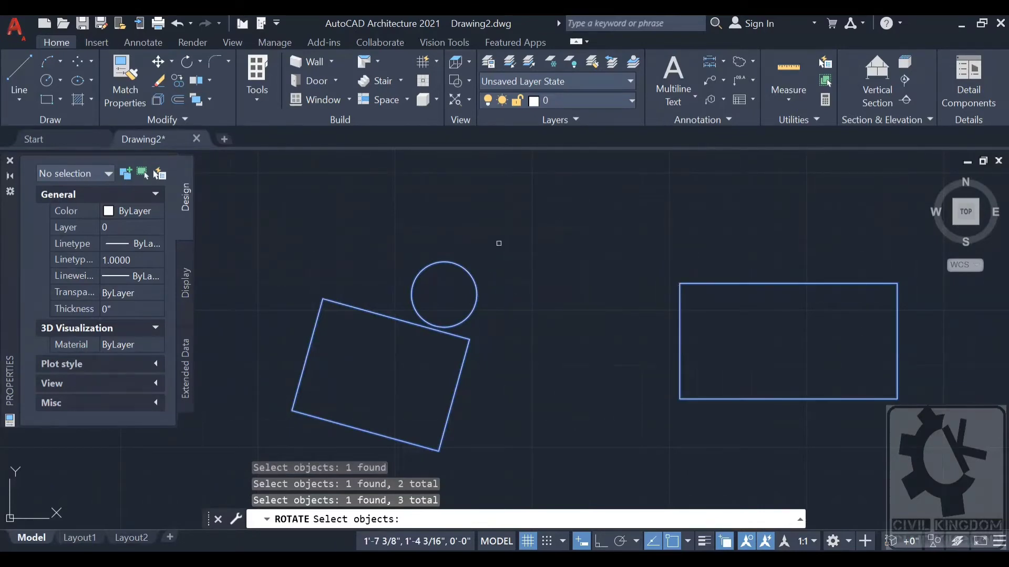
key("Return")
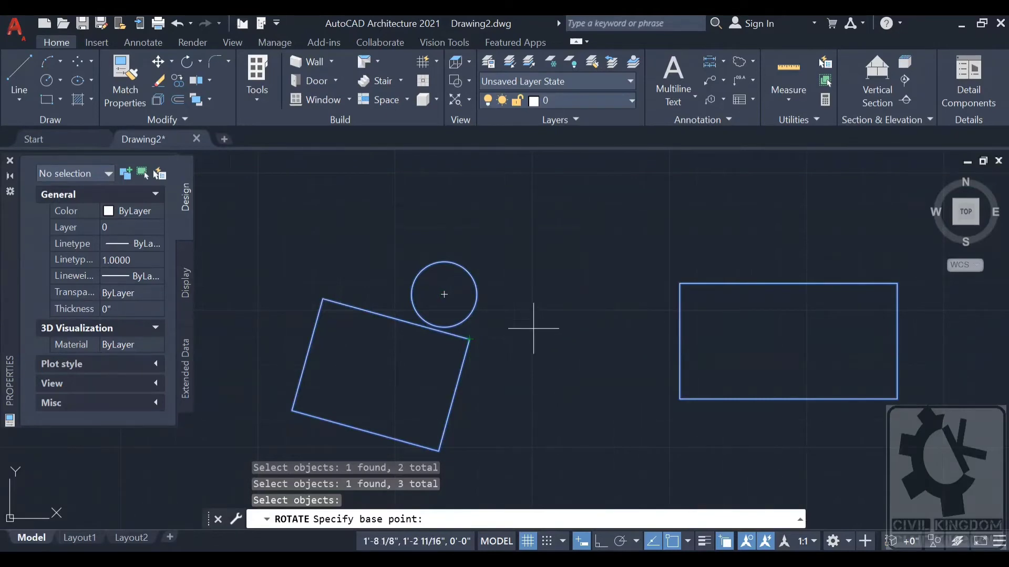
left_click(444, 294)
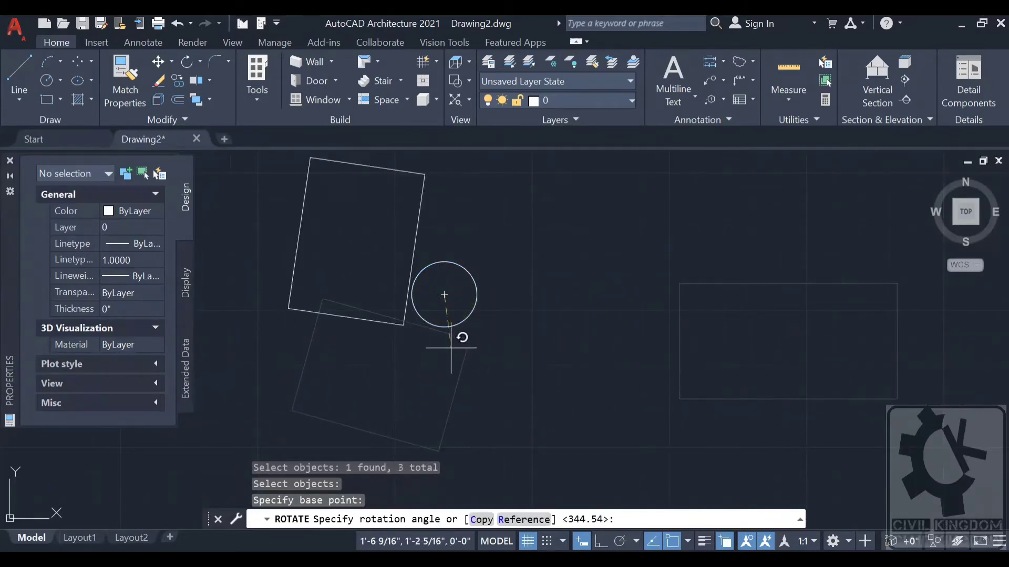
left_click(515, 291)
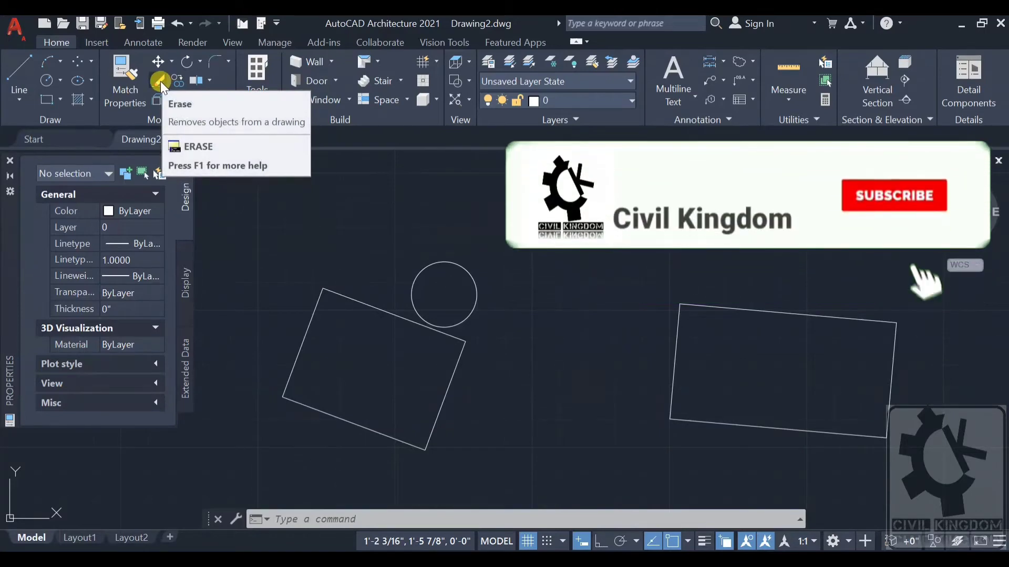
Step: Erase the circle and both rotated rectangles from the drawing
left_click(156, 79)
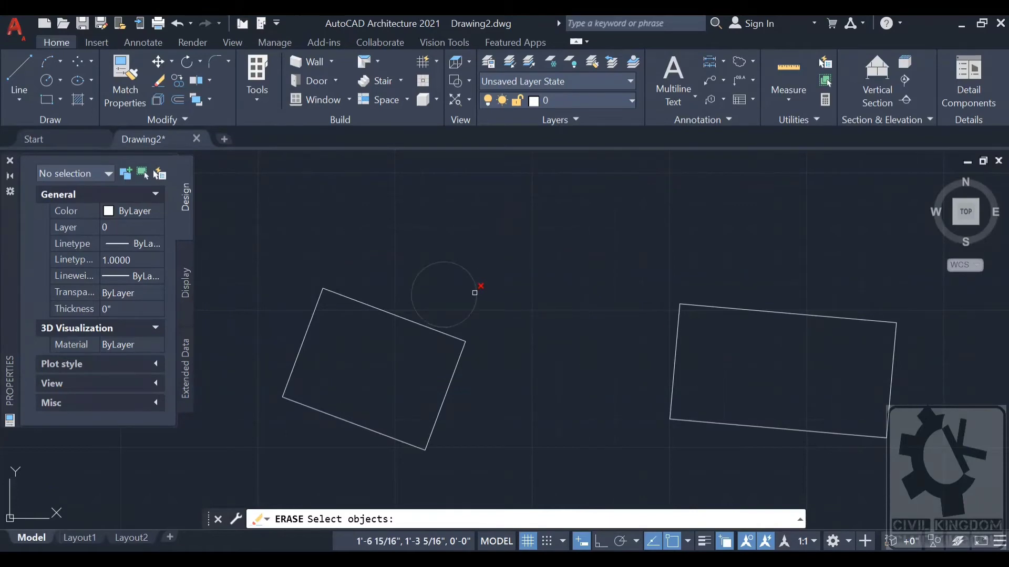
left_click(475, 293)
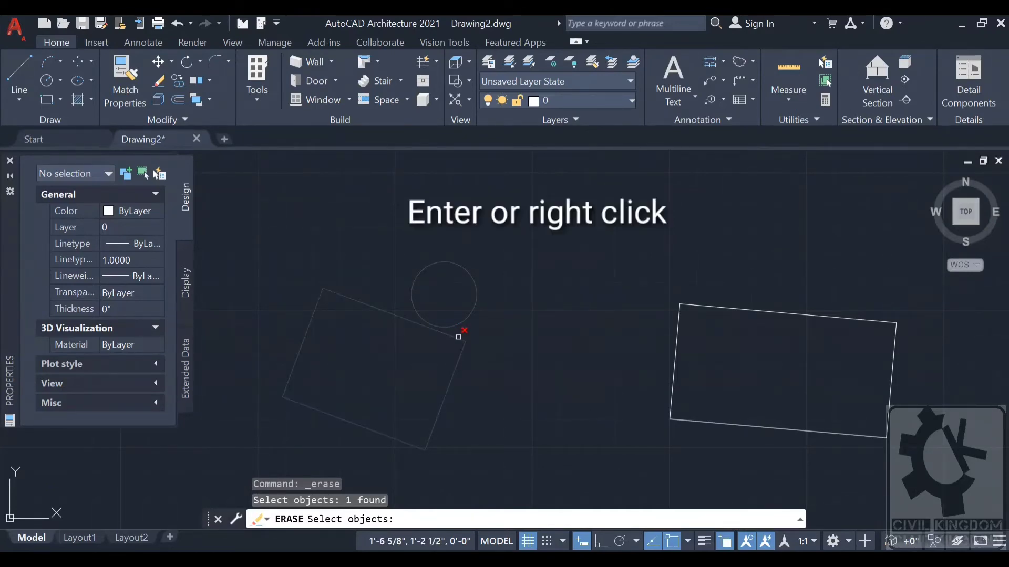
left_click(458, 337)
left_click(679, 315)
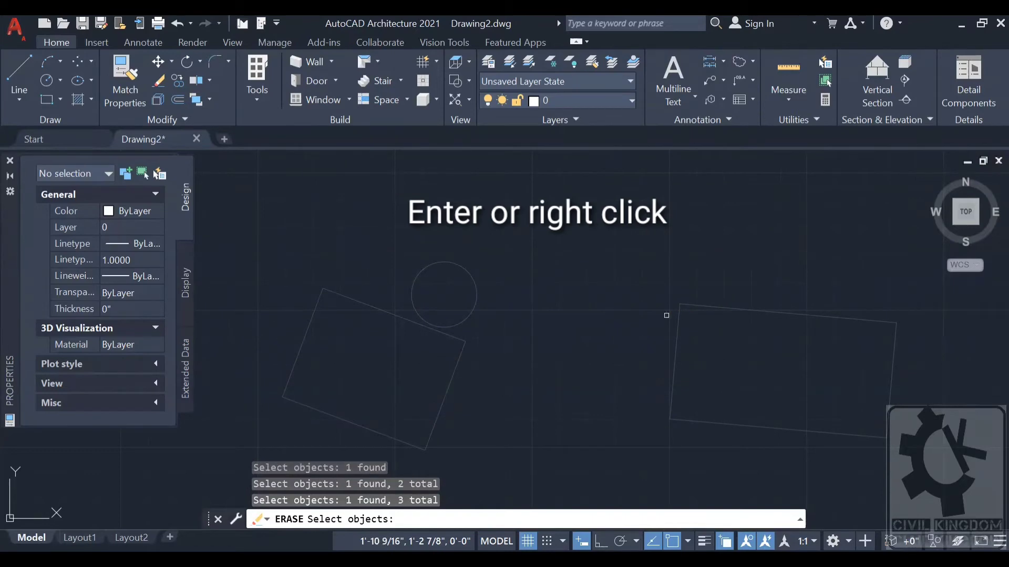
key("Return")
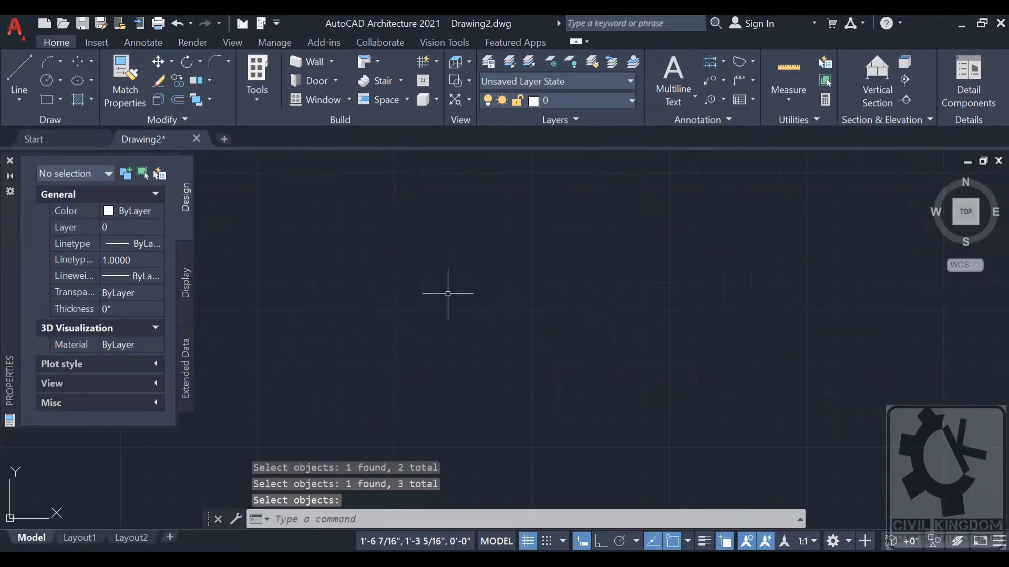
Step: Draw a horizontal rectangle, about twice as wide as it is high, near the middle of the empty drawing area
left_click(48, 100)
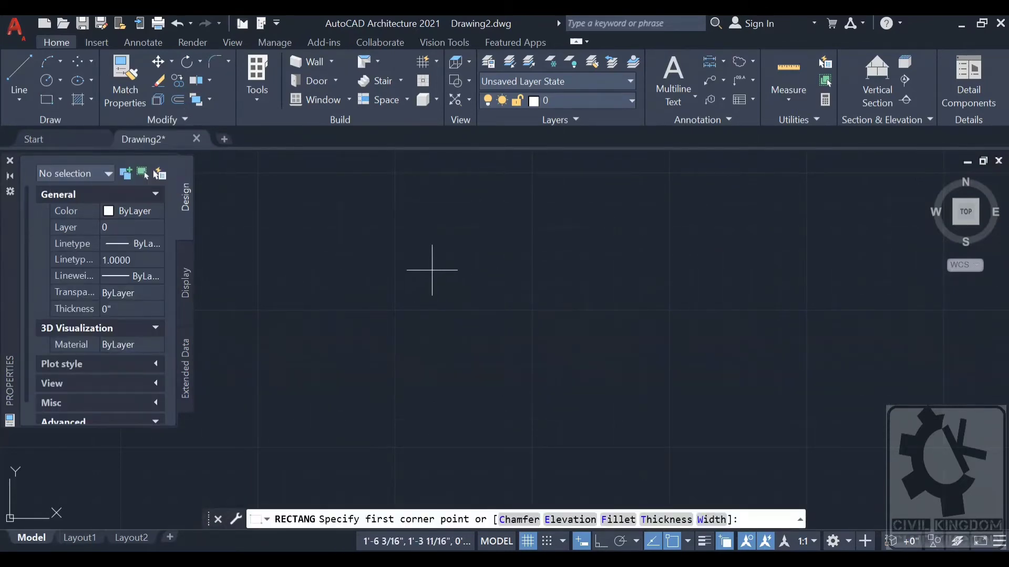
left_click(404, 261)
left_click(572, 344)
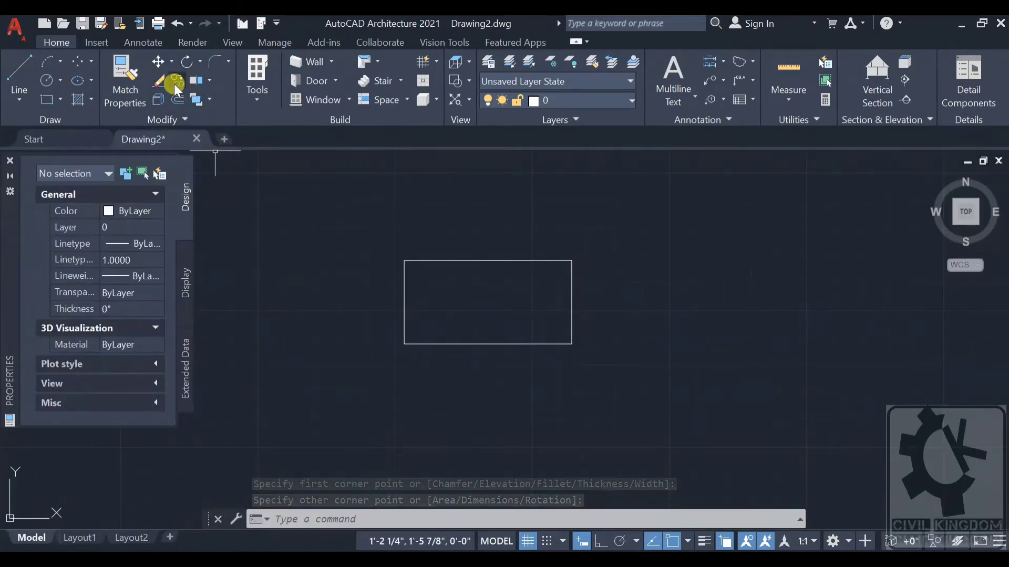
Step: Copy the rectangle three times from one base point: to its right, just above it, and below it to the right
left_click(174, 83)
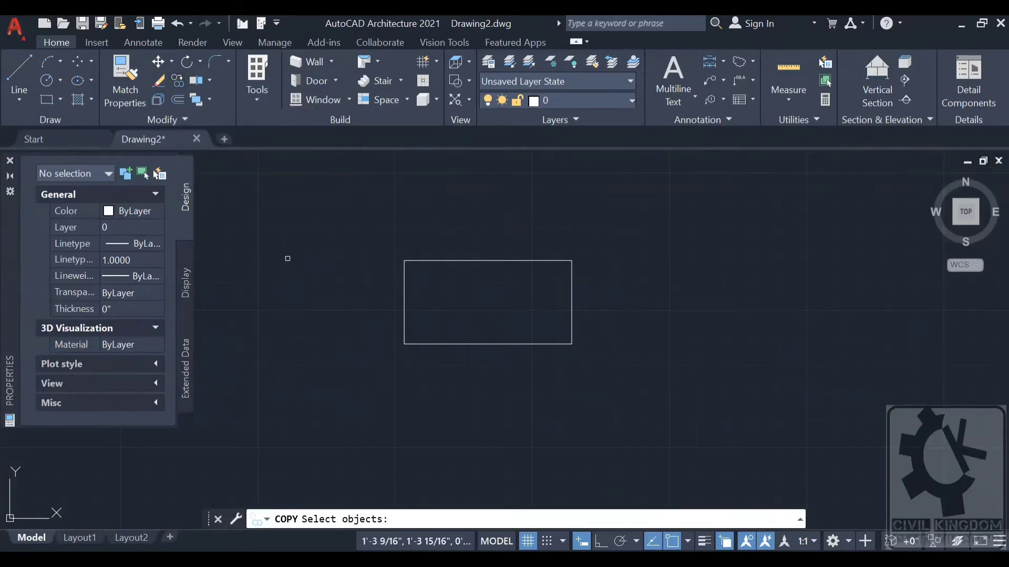
left_click(404, 309)
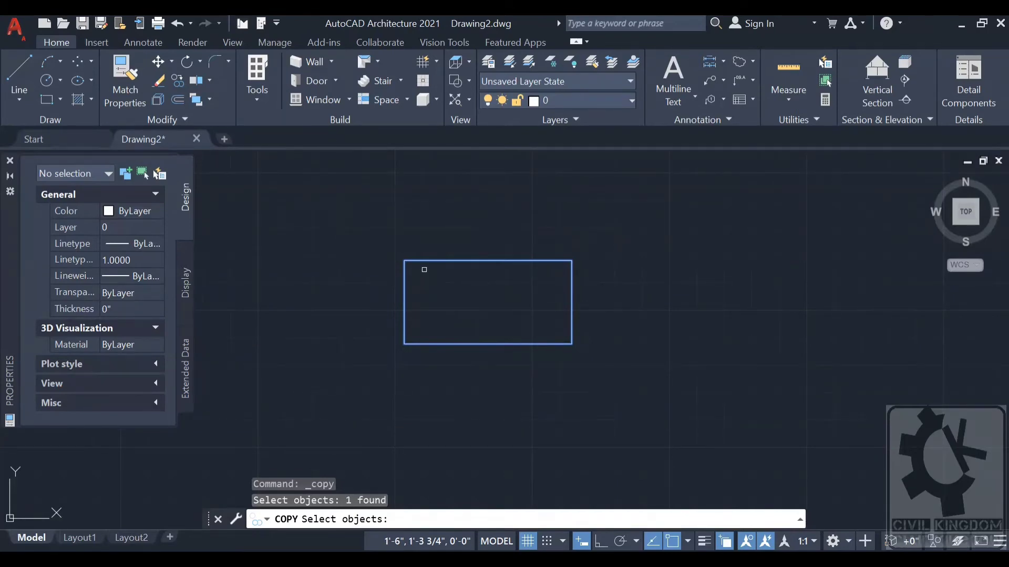
key("Return")
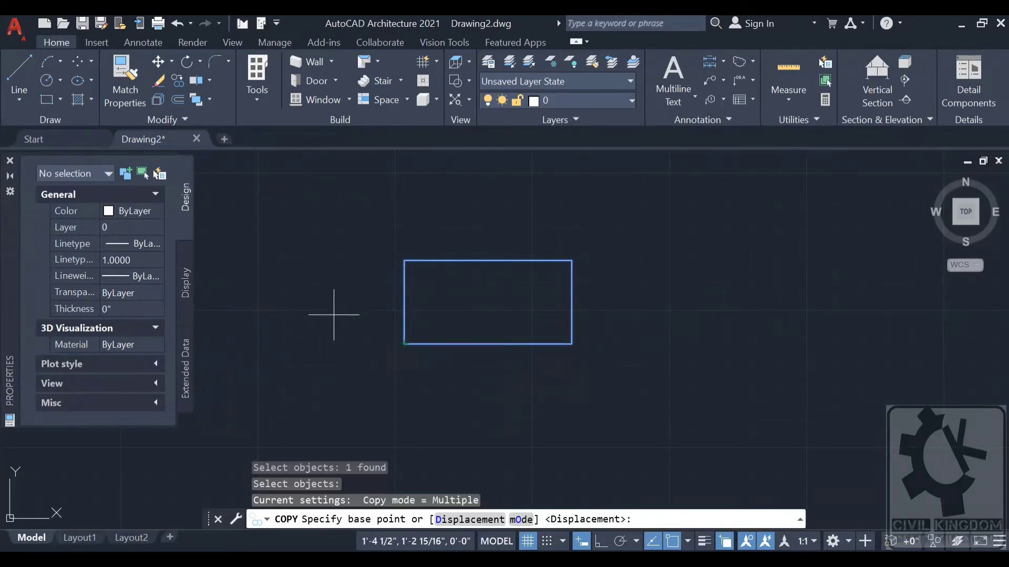
left_click(301, 293)
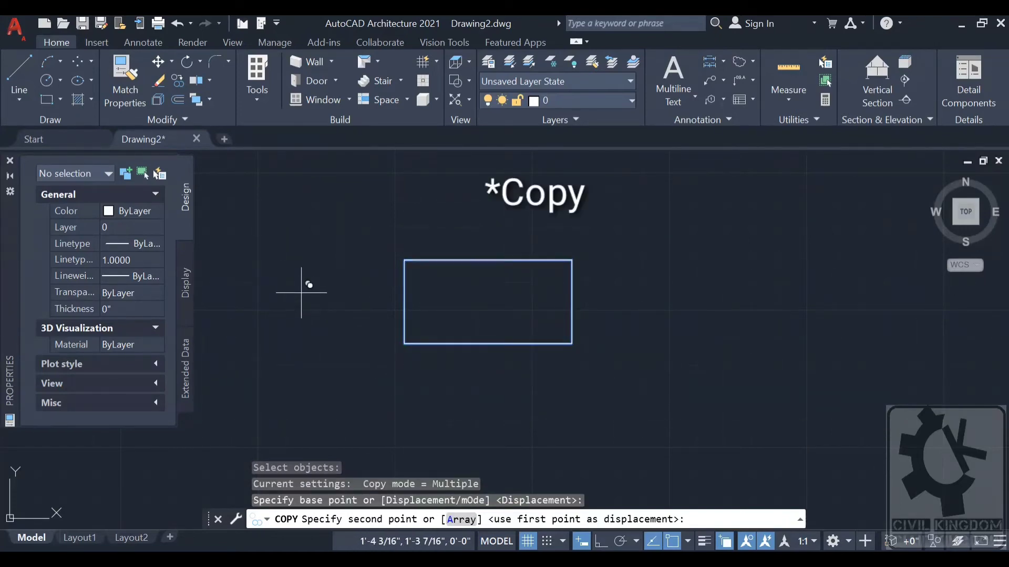
left_click(521, 293)
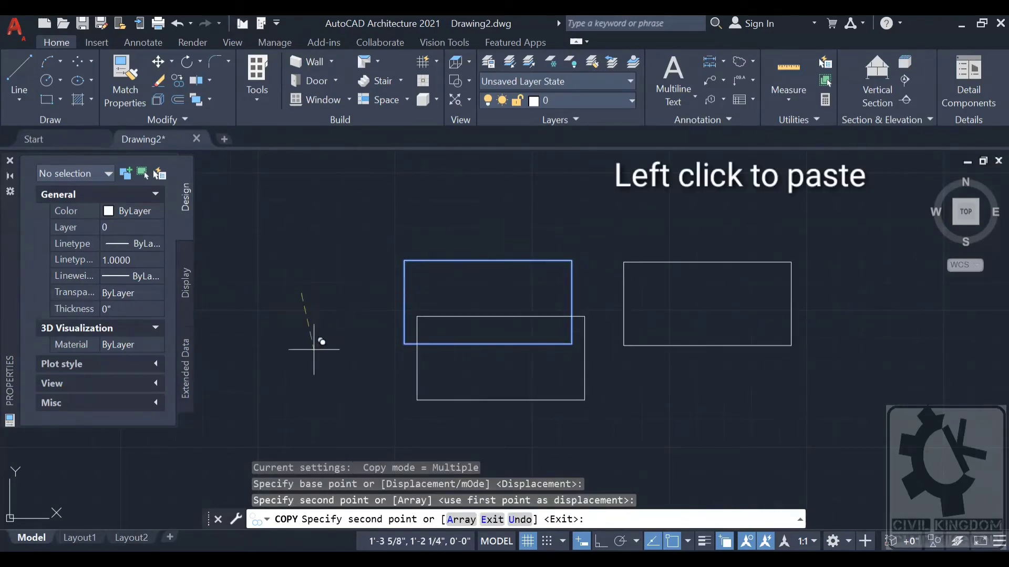
left_click(311, 194)
left_click(453, 399)
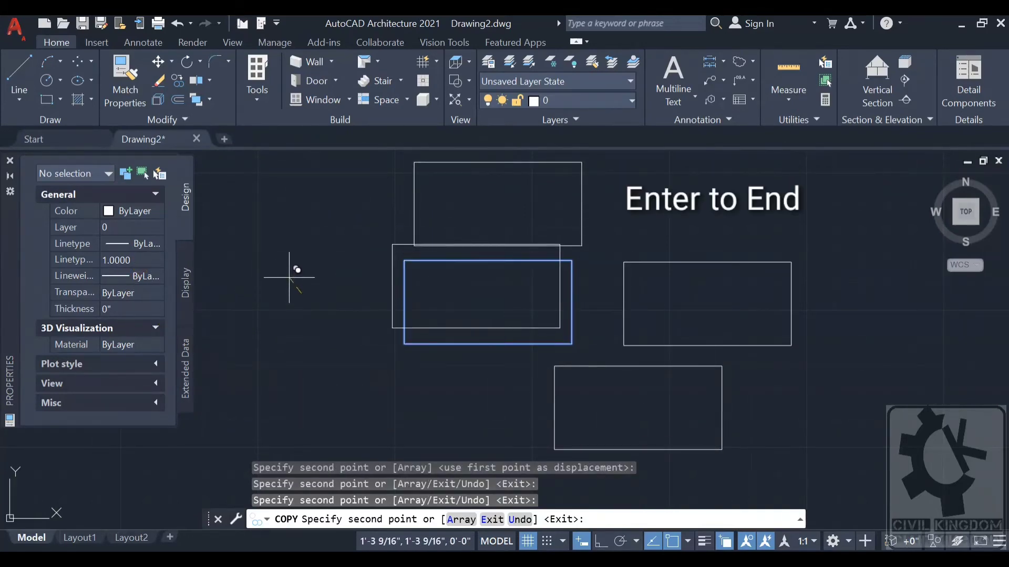
key("Return")
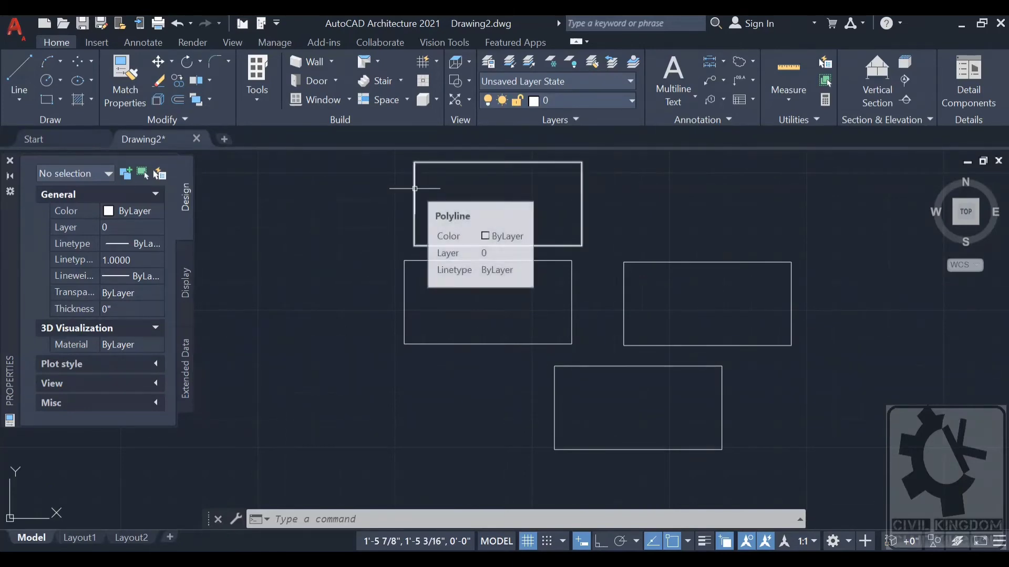
Step: Check that the uppermost rectangle selects as a single polyline and explode it into separate lines
left_click(415, 188)
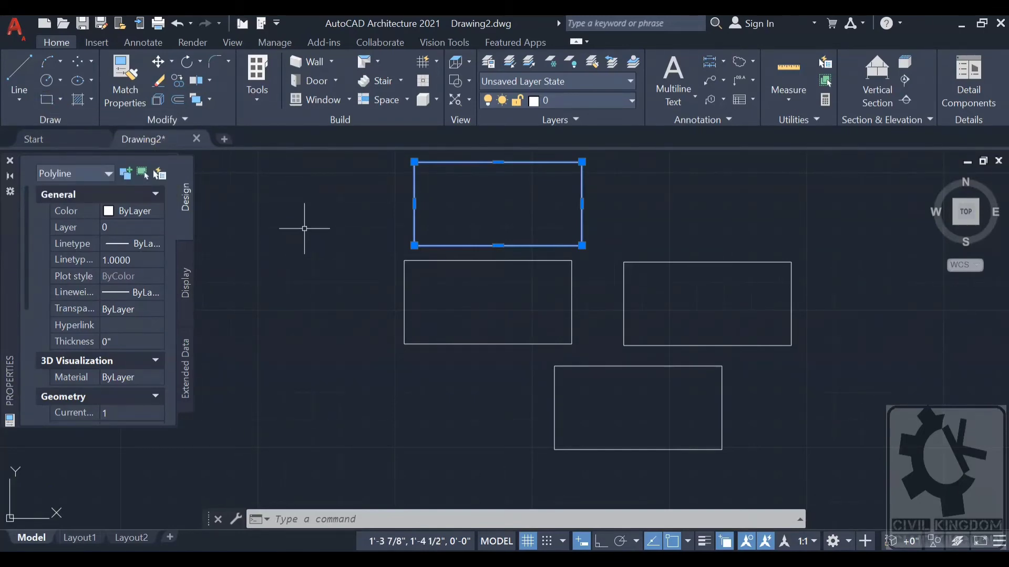
key("Escape")
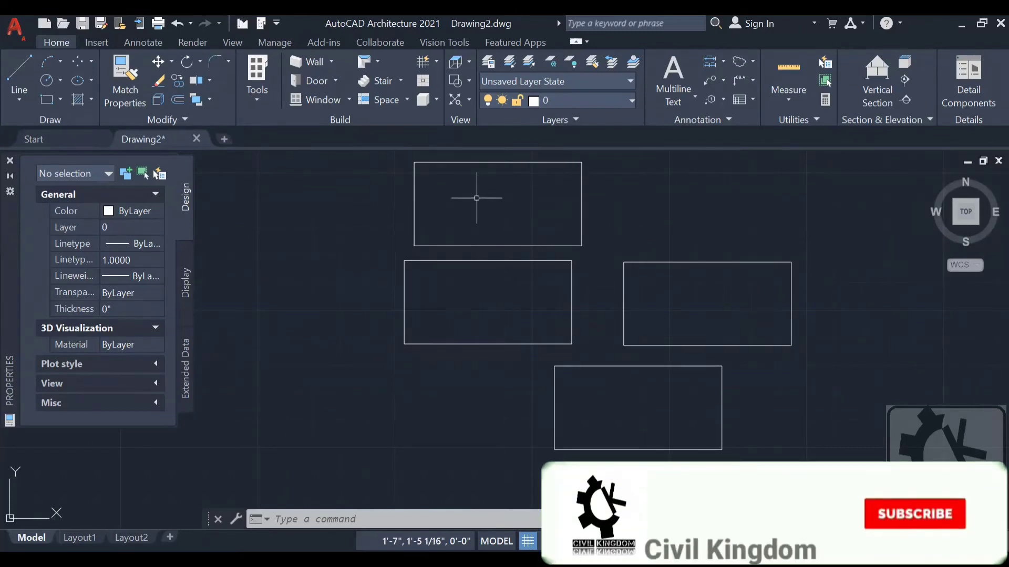
left_click(158, 101)
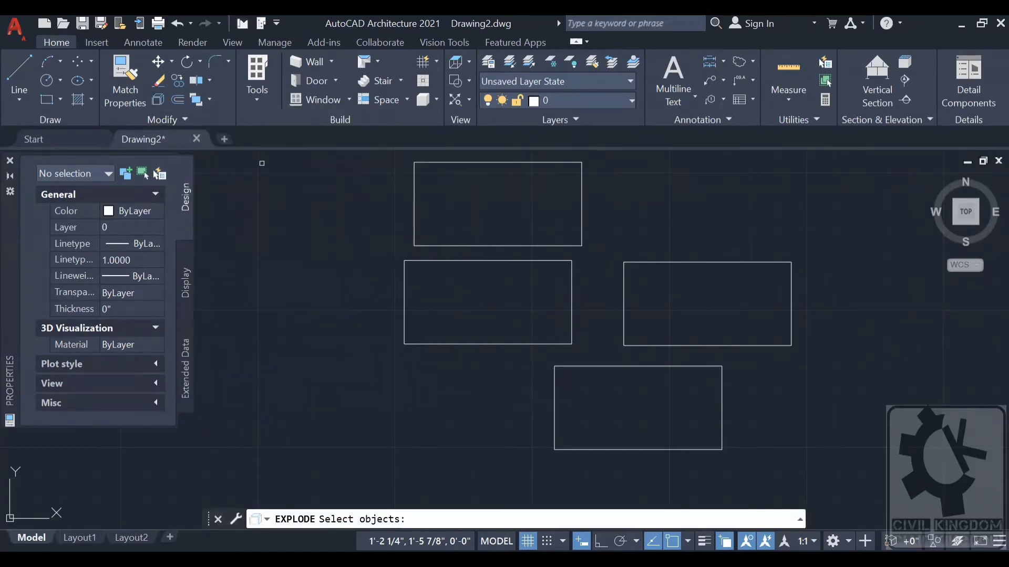
left_click(412, 213)
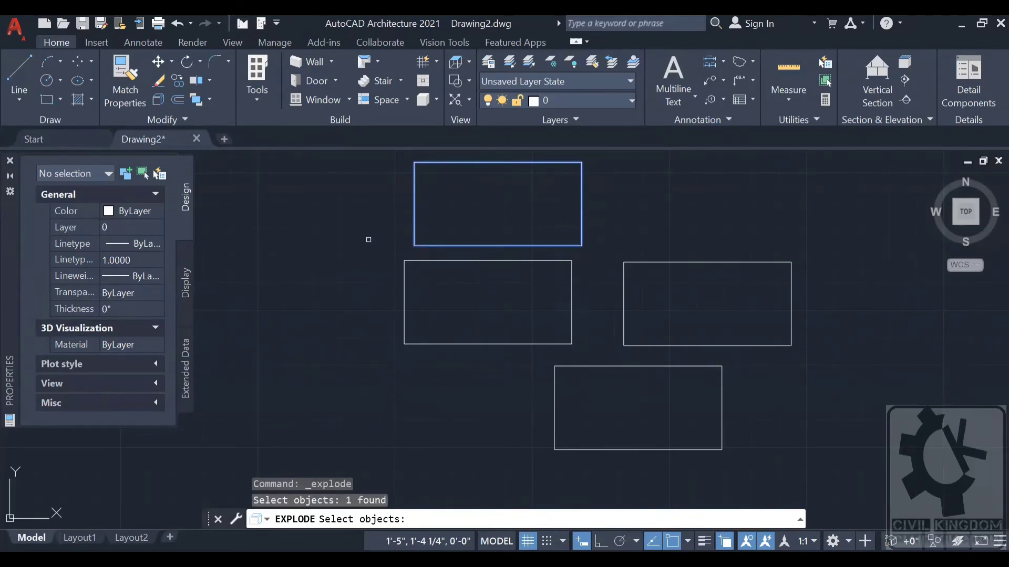
key("Return")
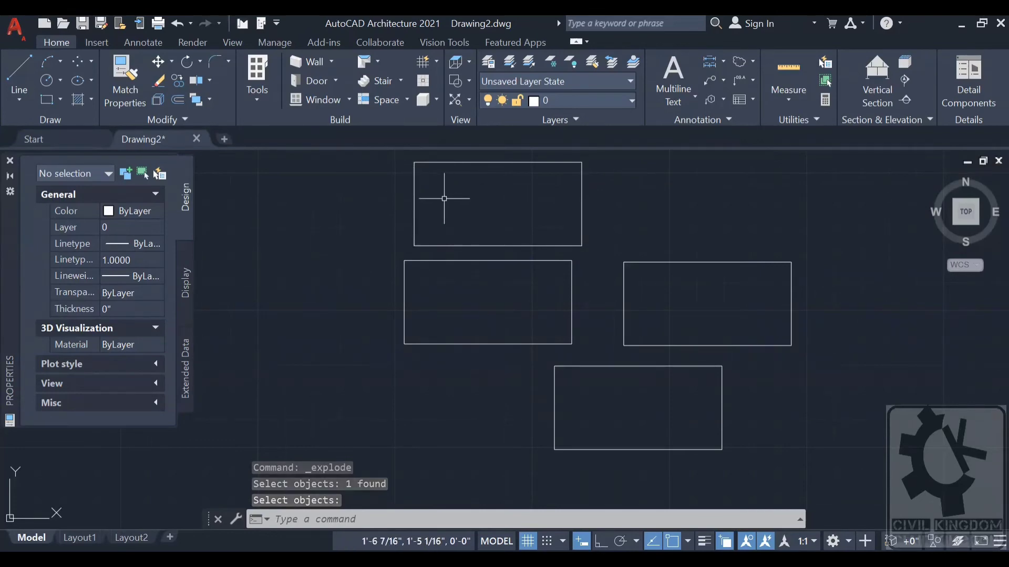
Step: Select the edges of the exploded upper rectangle one by one to check that they are individual lines, clearing the selection each time
left_click(413, 204)
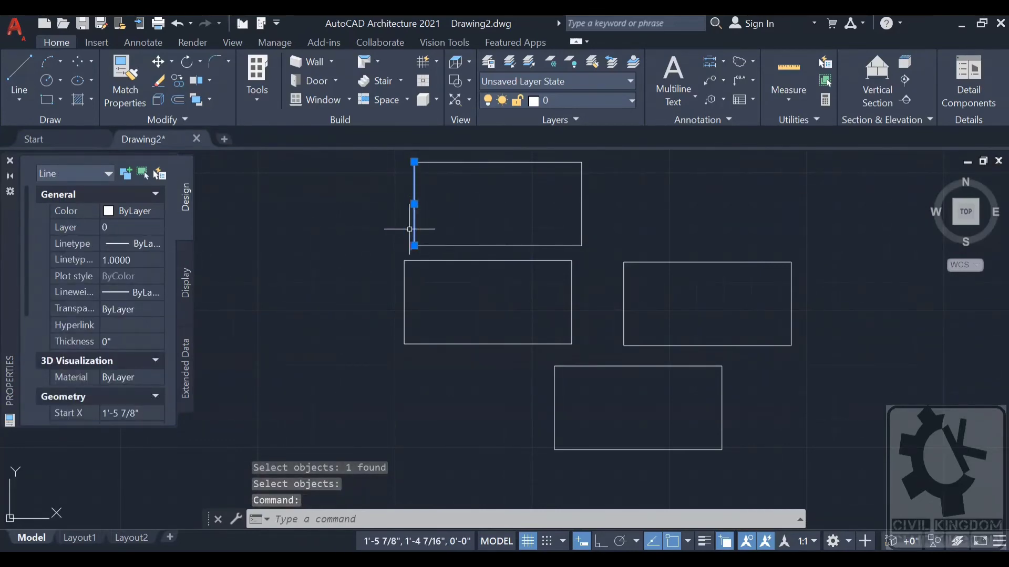
left_click(479, 163)
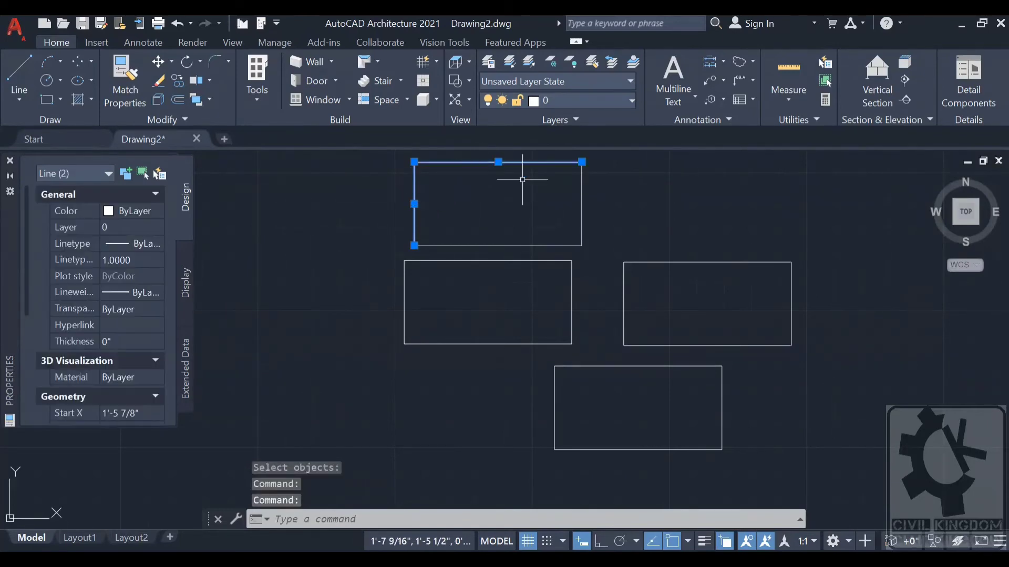
key("Escape")
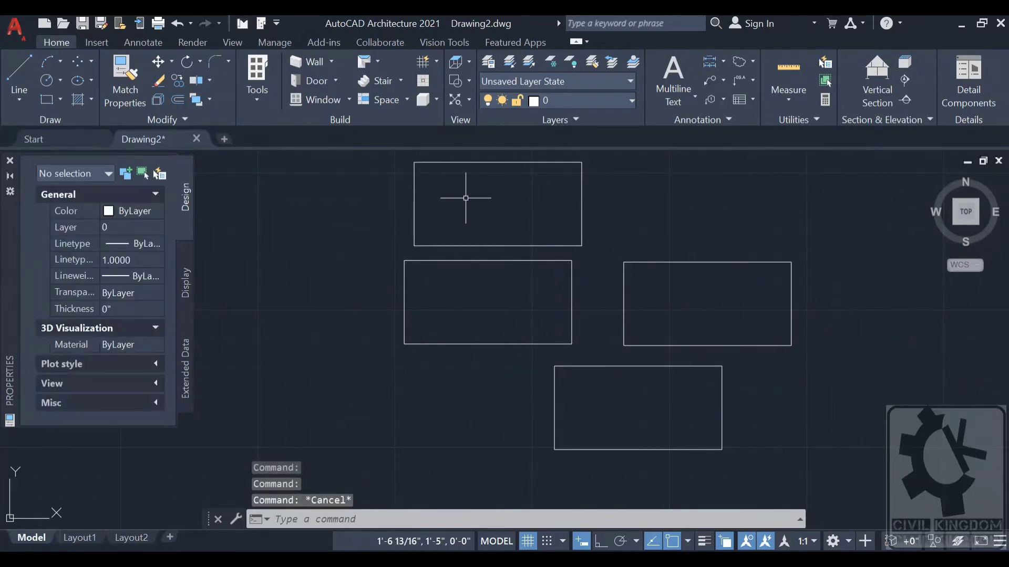
left_click(446, 166)
left_click(415, 197)
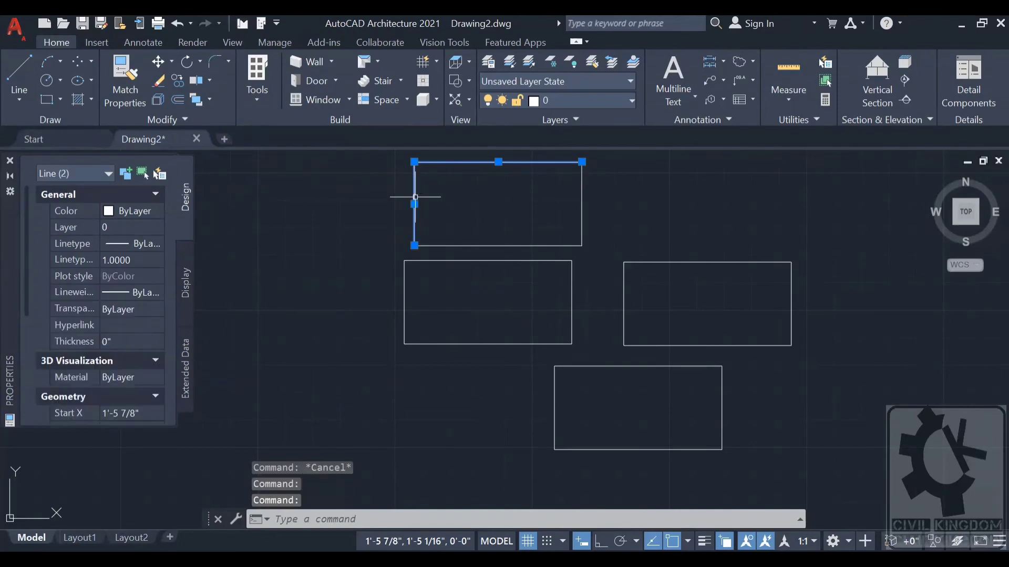
left_click(499, 245)
left_click(581, 203)
key("Escape")
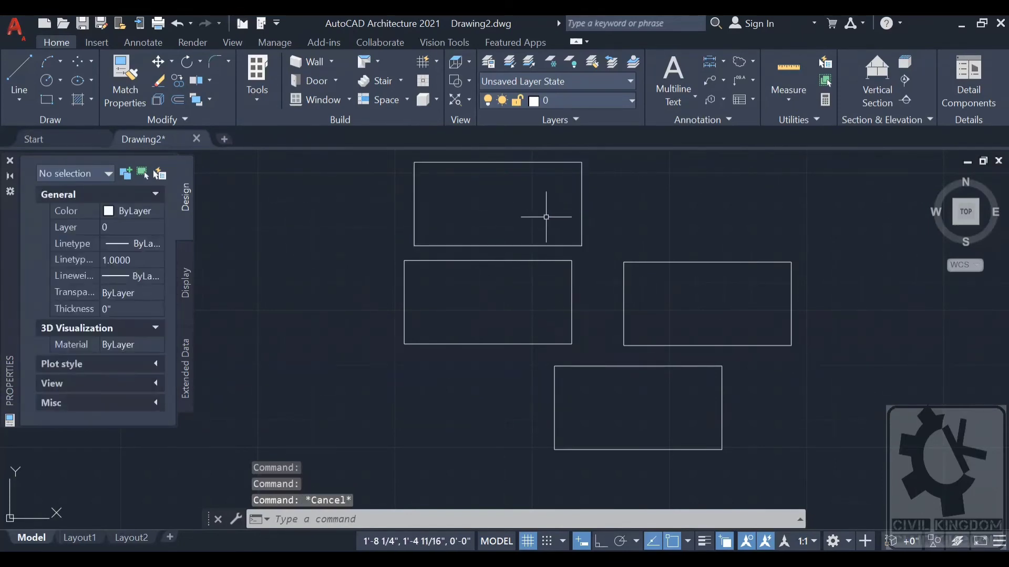
left_click(456, 215)
key("Escape")
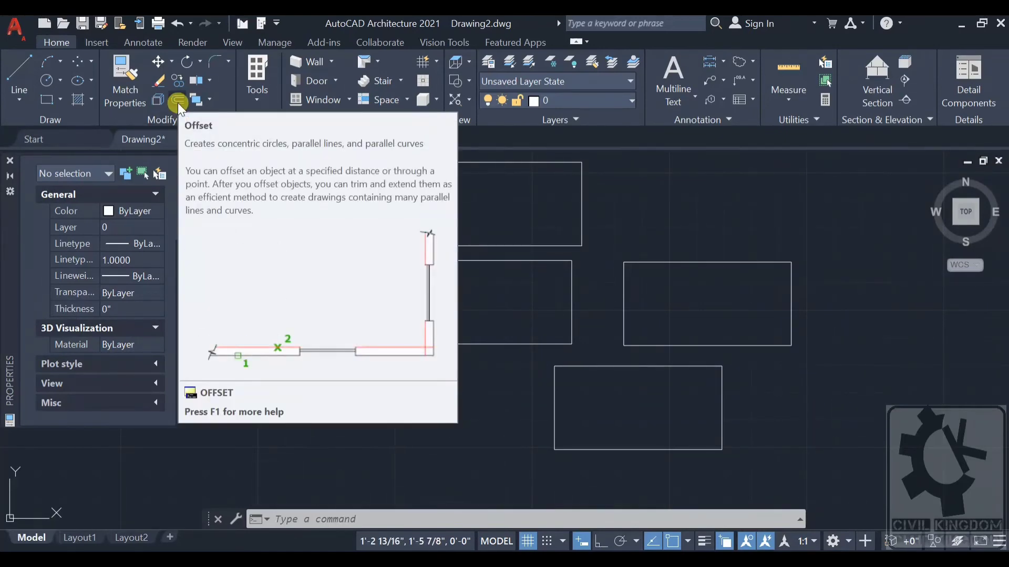
Step: Offset the left edge of the exploded upper rectangle 3" to the left, outside the rectangle
left_click(178, 102)
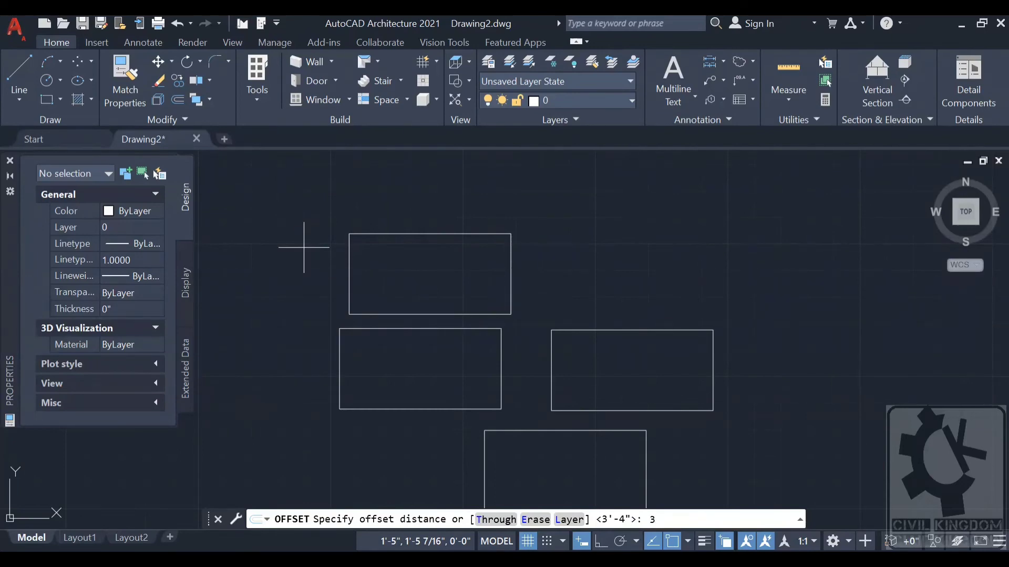
key("Return")
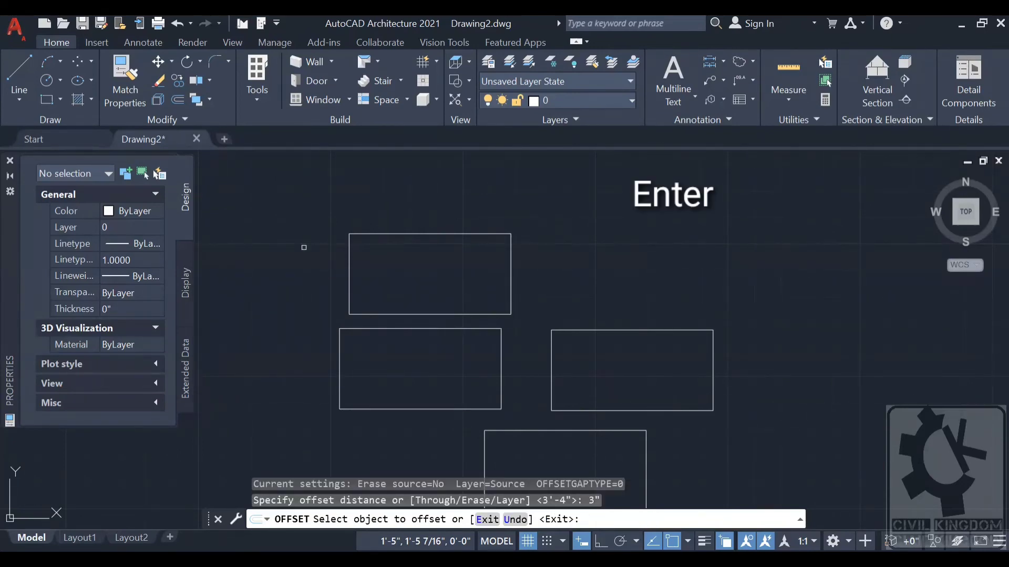
left_click(349, 271)
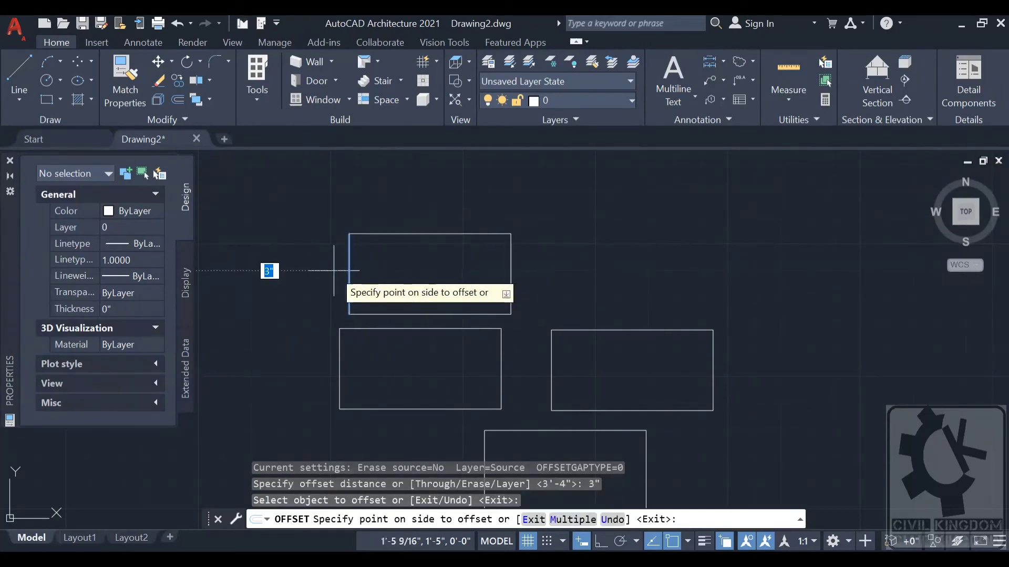
scroll(295, 268, "down", 4)
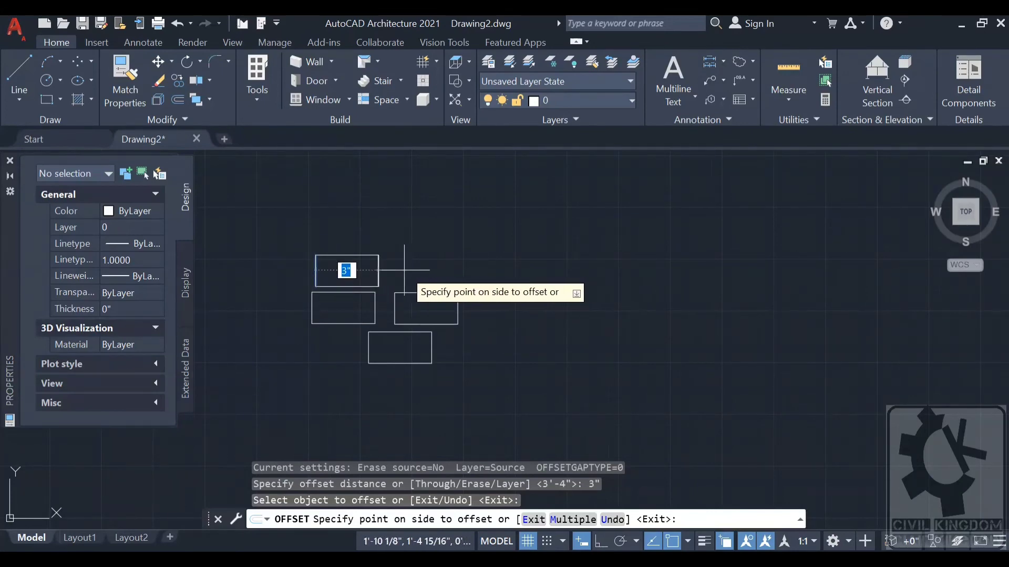
scroll(345, 267, "up", 6)
scroll(342, 263, "down", 4)
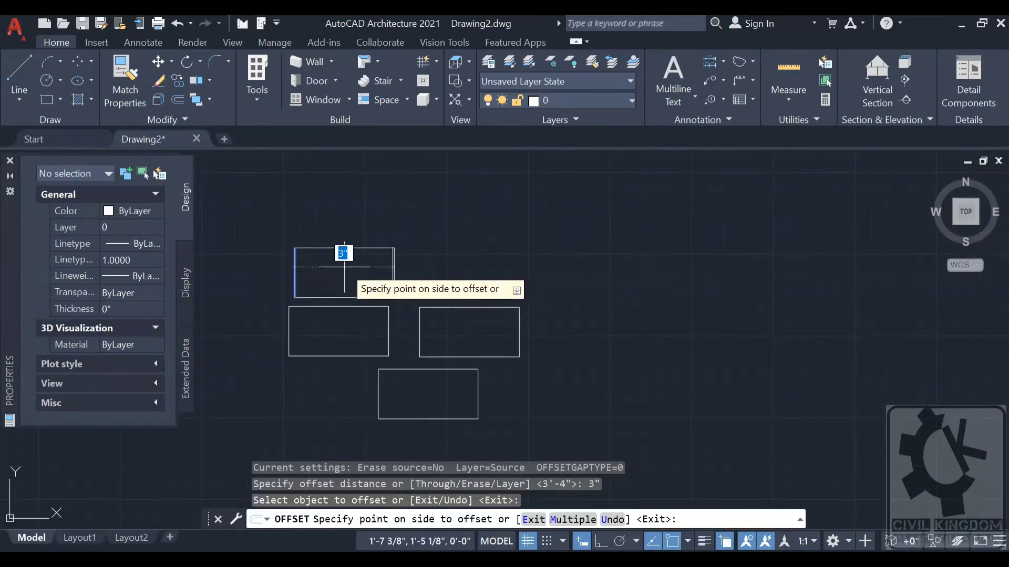
middle_click_drag(344, 267, 436, 267)
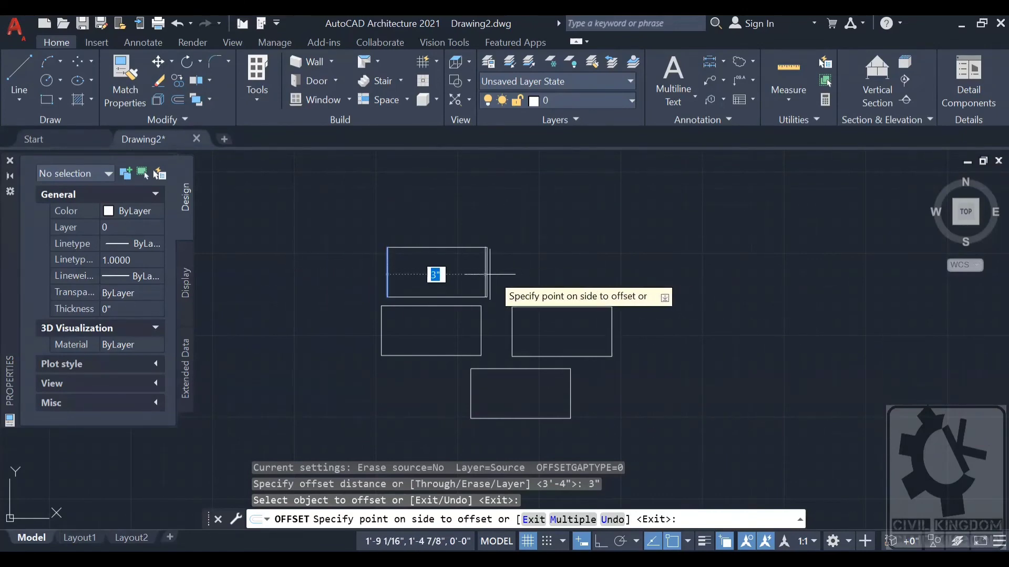
scroll(473, 266, "up", 3)
scroll(460, 263, "down", 5)
scroll(460, 262, "up", 3)
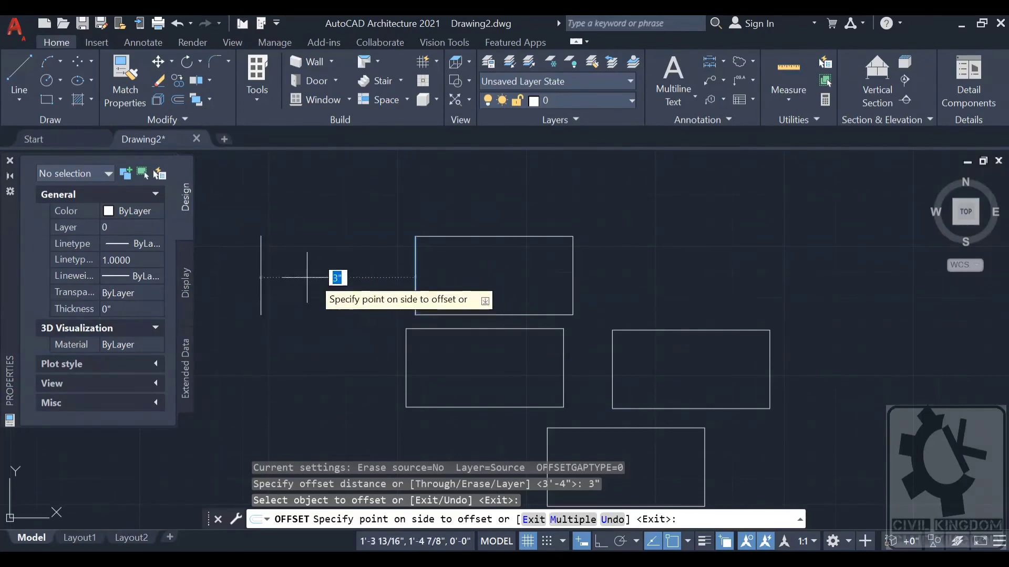
left_click(254, 276)
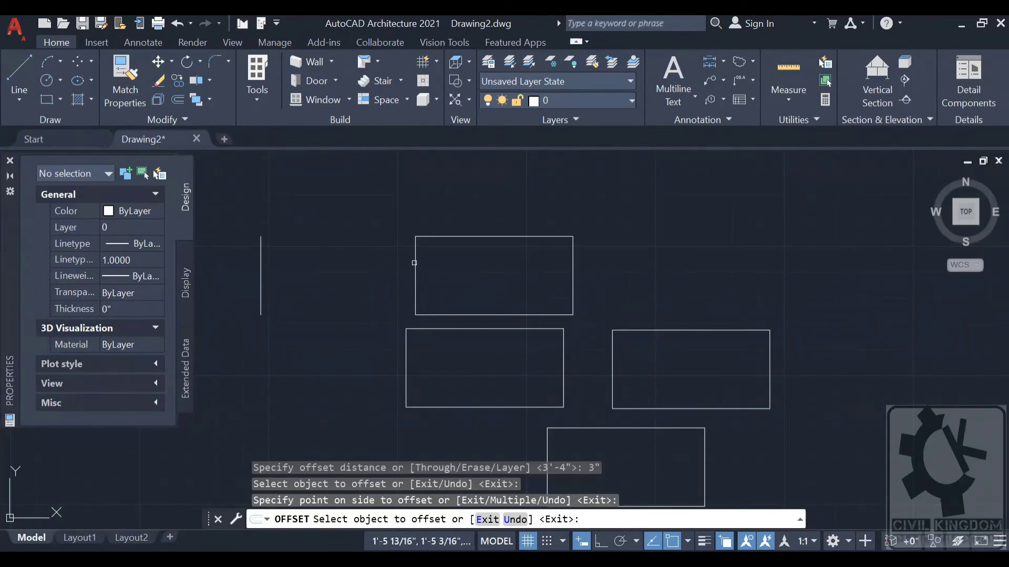
key("Escape")
Step: Offset the separate vertical line 2" to the right, toward the upper rectangle, and end the Offset command
scroll(393, 319, "down", 2)
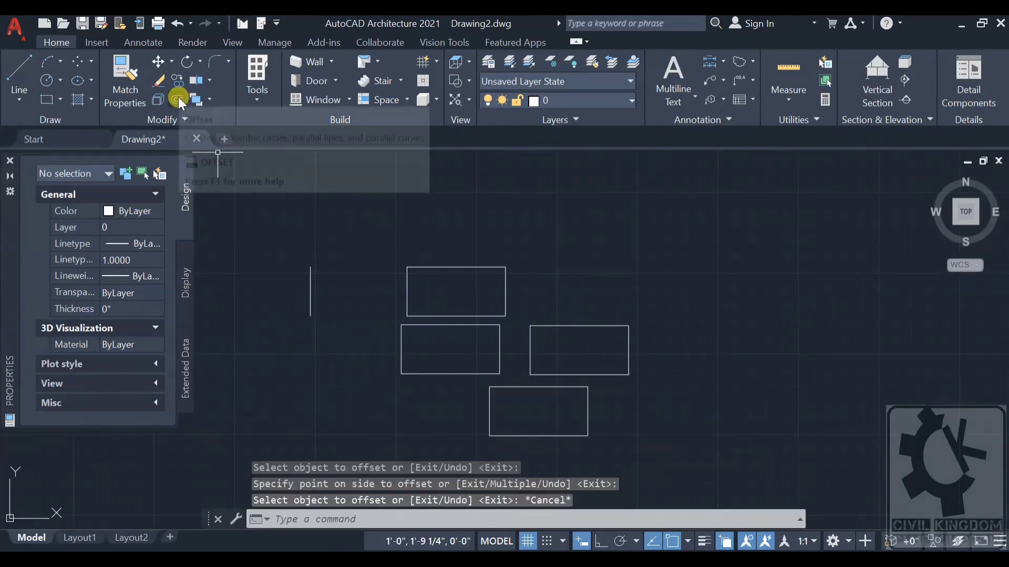
left_click(178, 97)
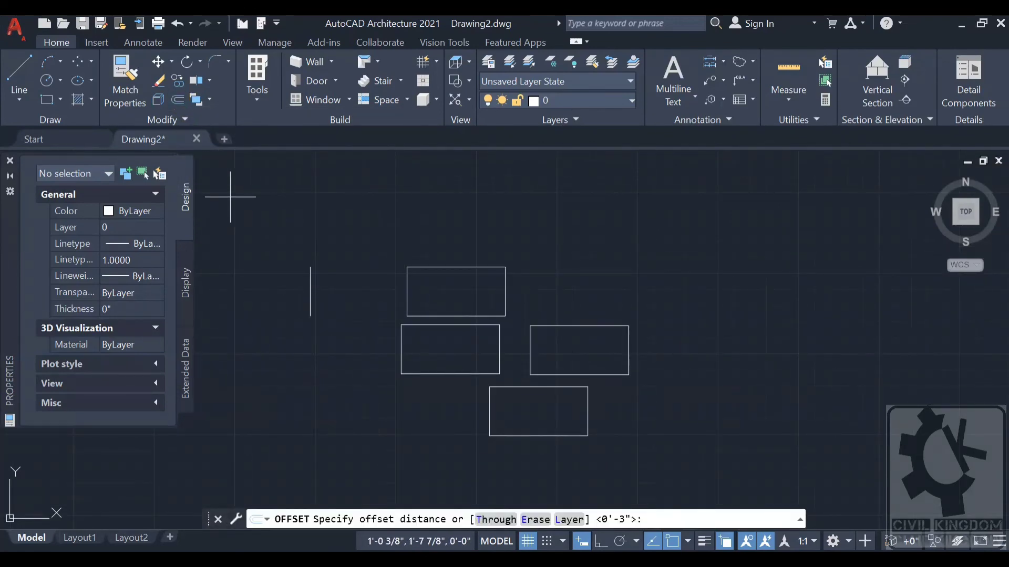
type("2\"")
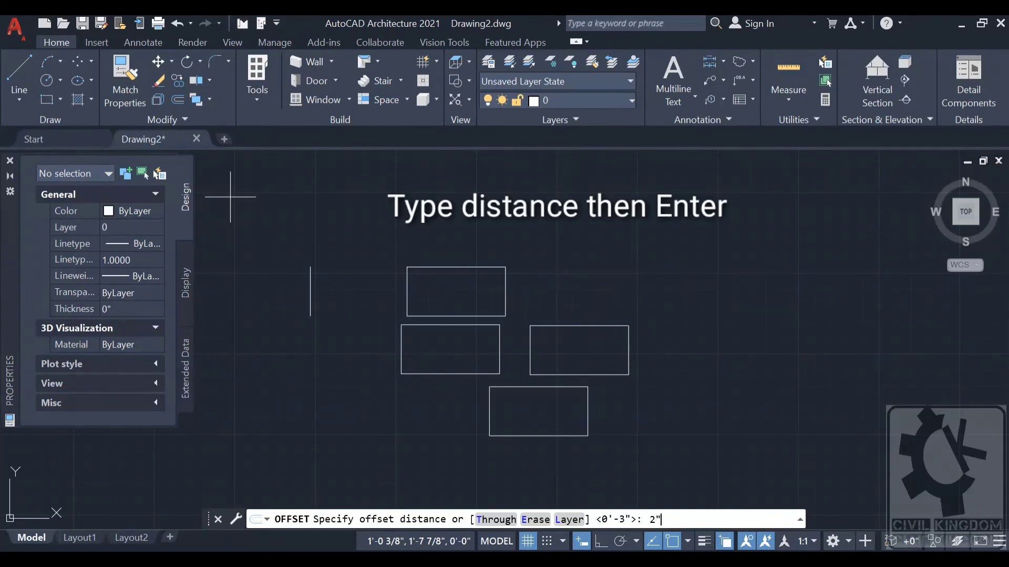
key("Return")
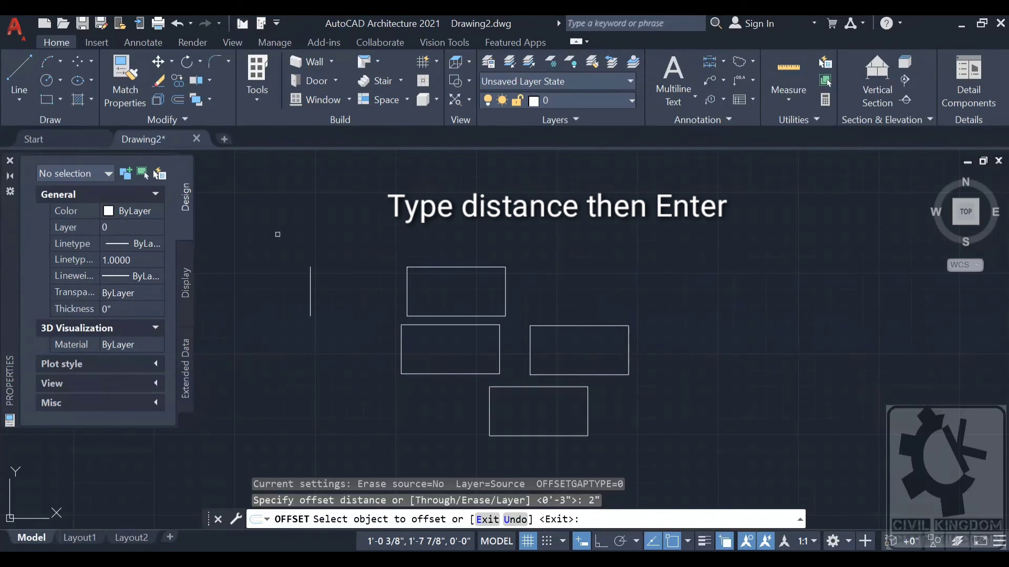
left_click(309, 282)
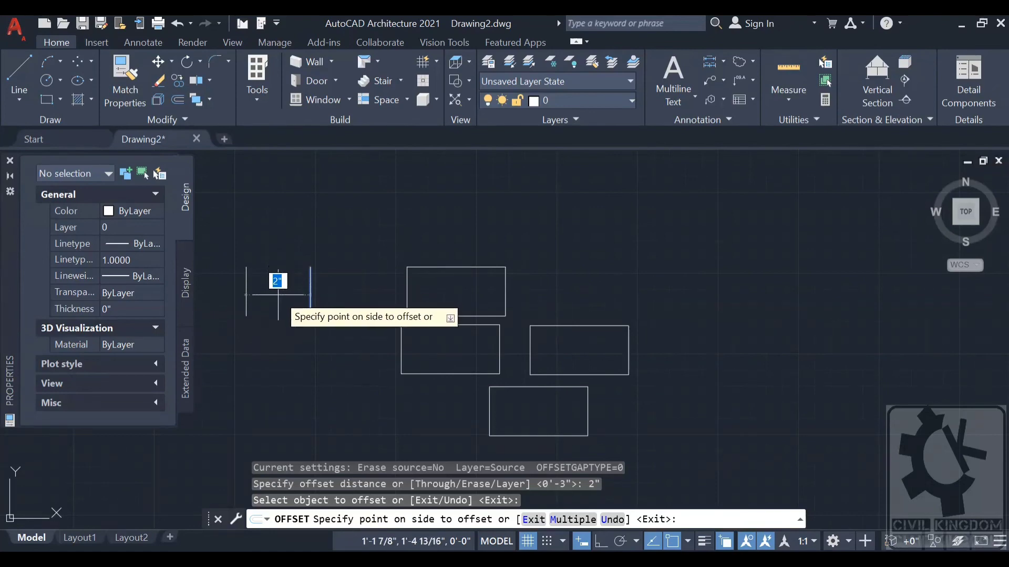
left_click(374, 303)
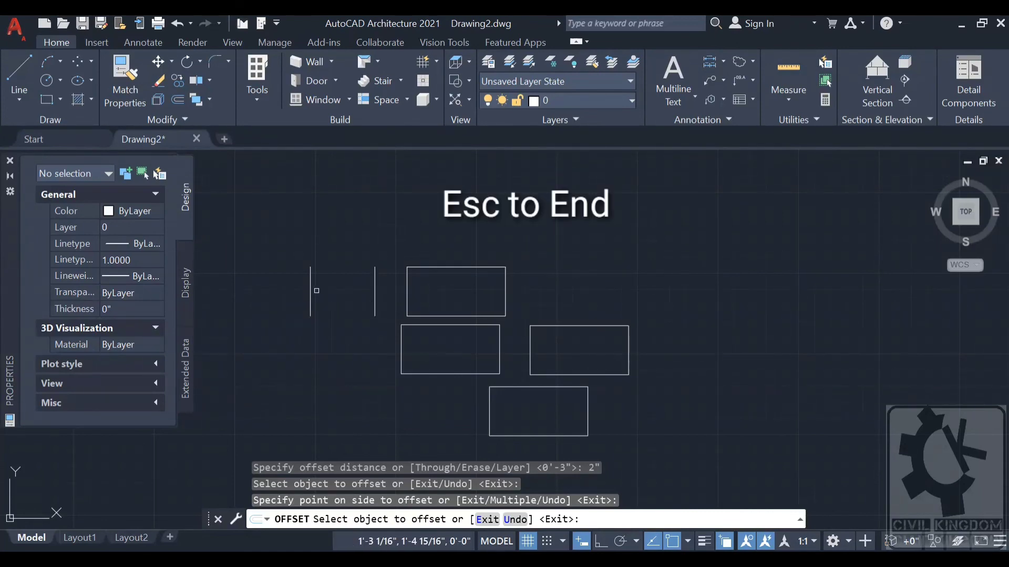
key("Escape")
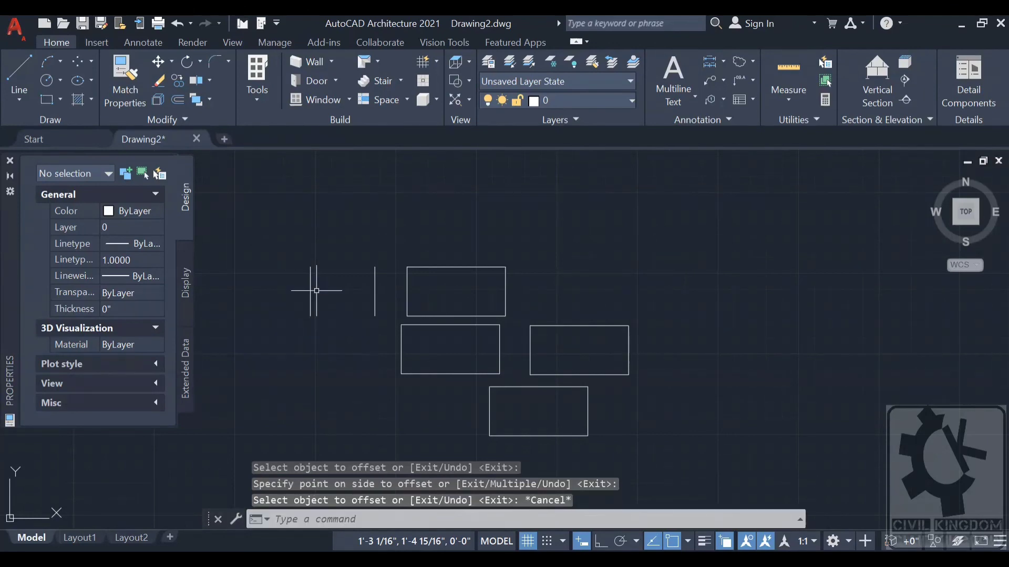